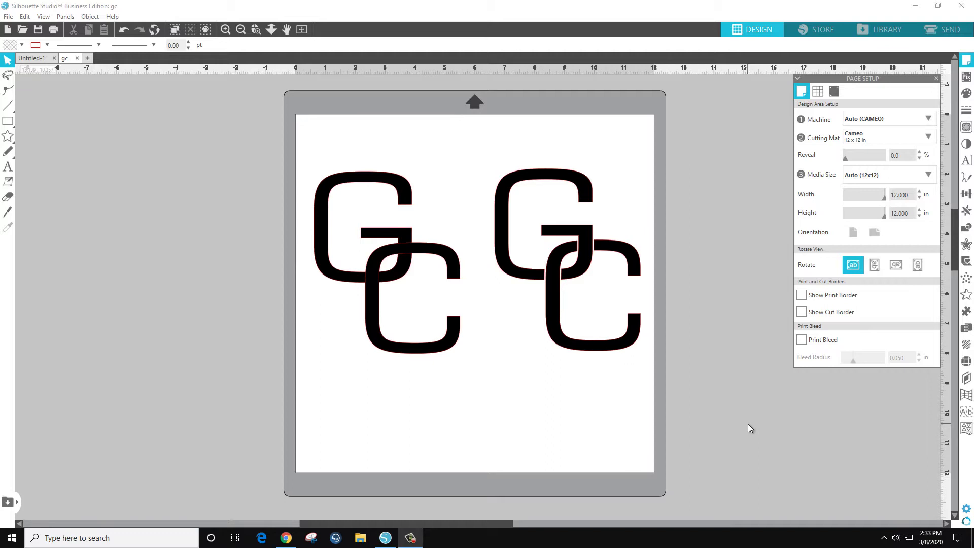
- Select the left GC monogram on the mat, after briefly selecting the right one
{"action": "left_click_drag", "start_coordinate": [491, 144], "coordinate": [659, 366]}
{"action": "left_click", "coordinate": [698, 353]}
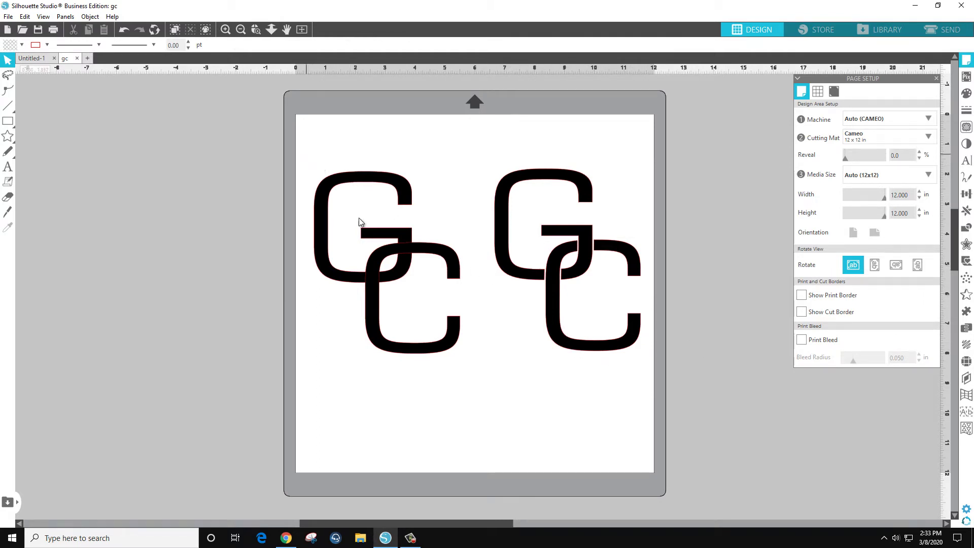
{"action": "left_click", "coordinate": [424, 331]}
- Place a GC copy left of the mat, then delete and restore the right GC
{"action": "left_click_drag", "start_coordinate": [375, 287], "coordinate": [192, 277]}
{"action": "left_click_drag", "start_coordinate": [546, 135], "coordinate": [643, 353]}
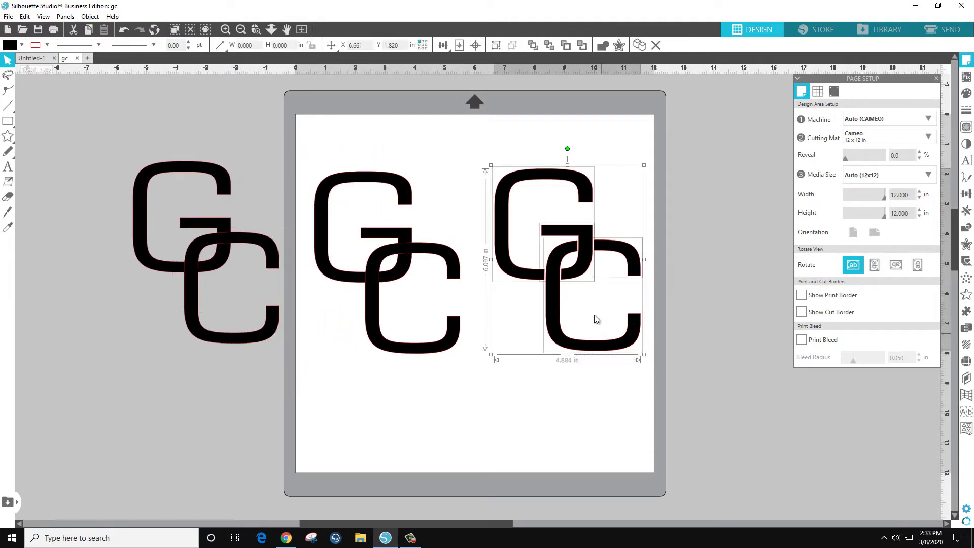
{"action": "key", "text": "Delete"}
{"action": "key", "text": "ctrl+z"}
- Move the right GC off the mat to the right and group its two letters
{"action": "left_click_drag", "start_coordinate": [561, 289], "coordinate": [727, 241]}
{"action": "right_click", "coordinate": [737, 301]}
{"action": "left_click", "coordinate": [775, 179]}
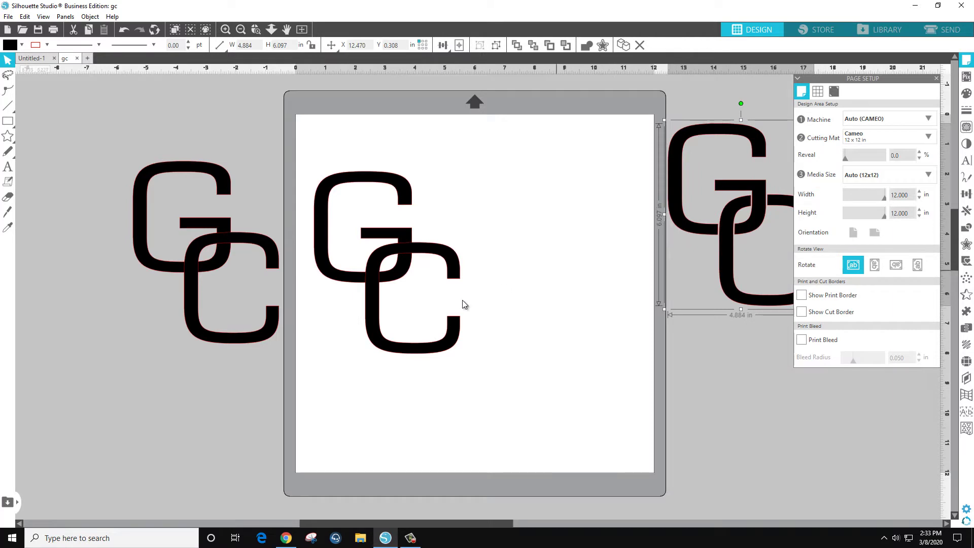
- Shift the off-mat copy and the left GC together rightward onto the mat
{"action": "left_click_drag", "start_coordinate": [565, 384], "coordinate": [103, 122]}
{"action": "left_click_drag", "start_coordinate": [481, 255], "coordinate": [642, 230]}
{"action": "left_click", "coordinate": [550, 397]}
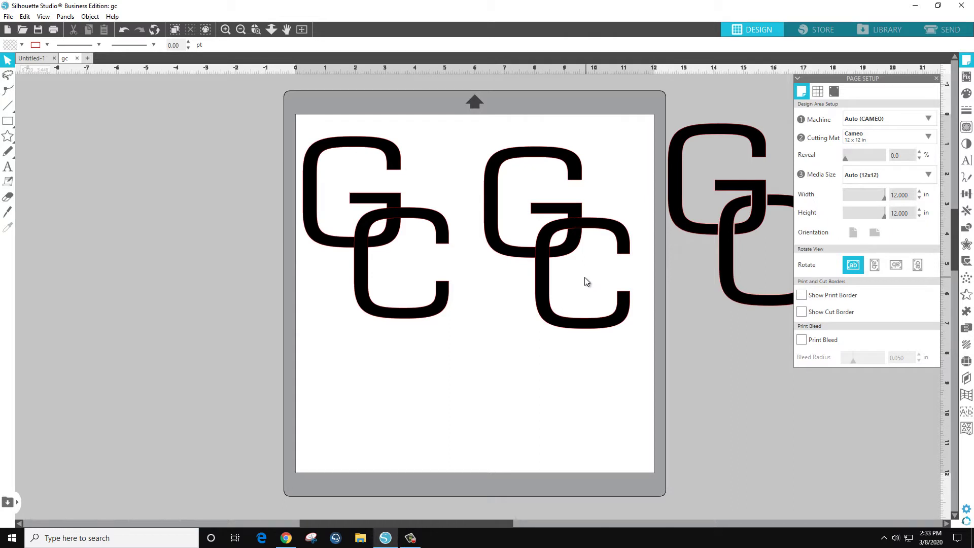
- Zoom in until the two on-mat GC monograms and their letter crossings fill the view
{"action": "scroll", "coordinate": [568, 217], "scroll_direction": "up", "scroll_amount": 2}
{"action": "scroll", "coordinate": [583, 200], "scroll_direction": "up", "scroll_amount": 1}
{"action": "scroll", "coordinate": [623, 175], "scroll_direction": "up", "scroll_amount": 1}
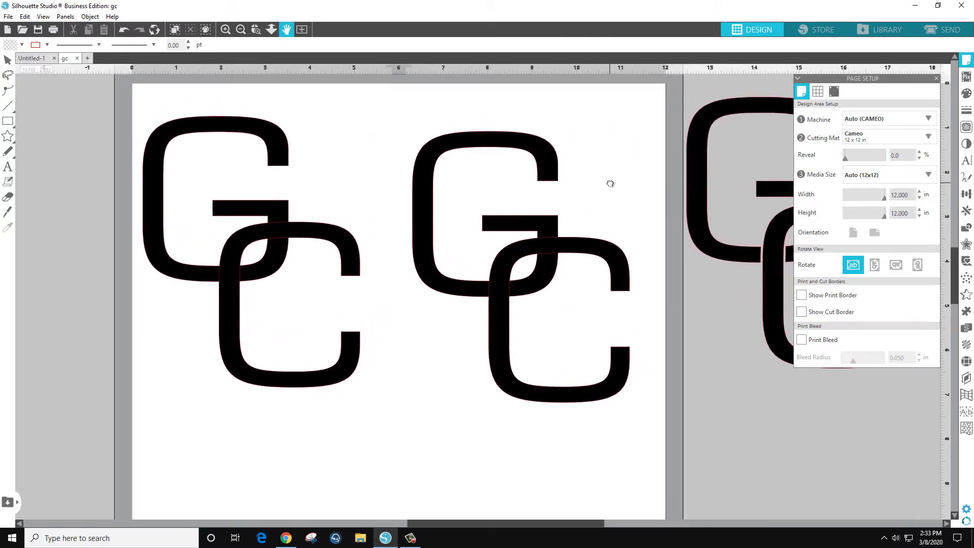
{"action": "scroll", "coordinate": [535, 245], "scroll_direction": "up", "scroll_amount": 1}
{"action": "key", "text": "alt"}
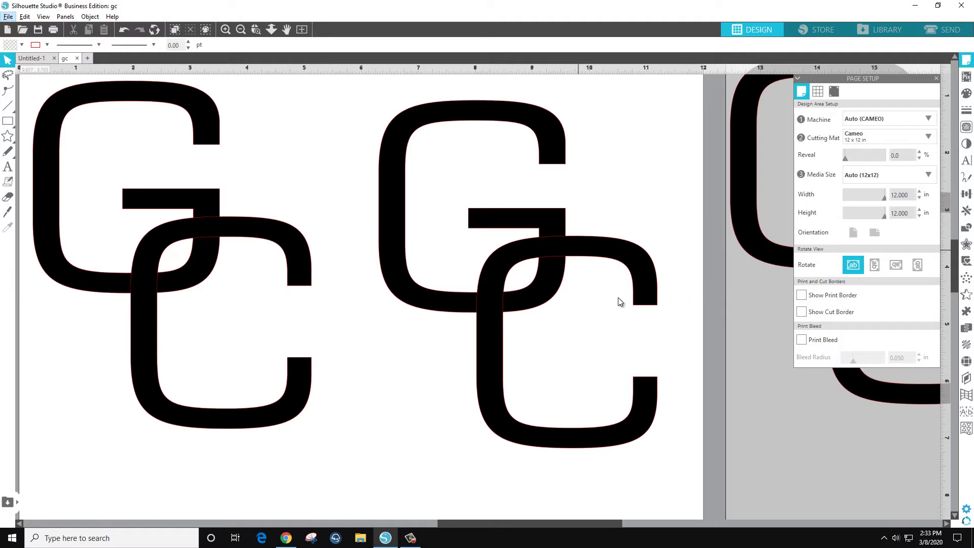
- Knife-cut the middle C's top stroke beside the G's bar and delete the cut piece
{"action": "left_click", "coordinate": [9, 212]}
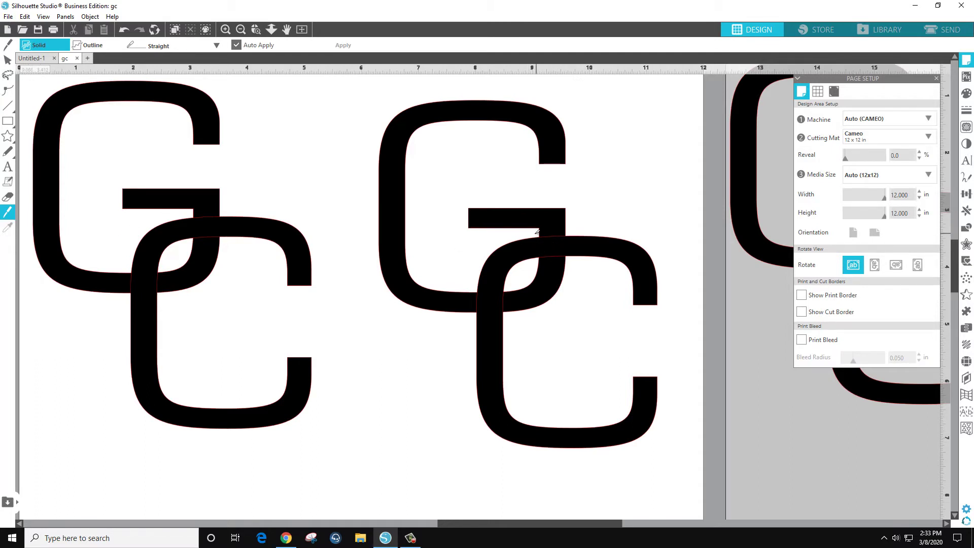
{"action": "scroll", "coordinate": [504, 203], "scroll_direction": "right", "scroll_amount": 3}
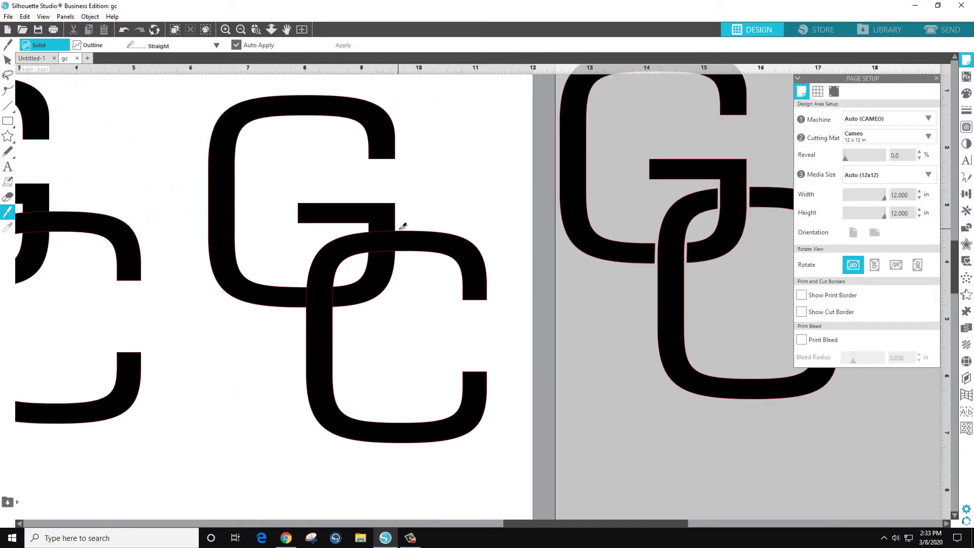
{"action": "left_click_drag", "start_coordinate": [398, 224], "coordinate": [397, 266]}
{"action": "left_click_drag", "start_coordinate": [366, 230], "coordinate": [365, 263]}
{"action": "left_click", "coordinate": [8, 59]}
{"action": "left_click", "coordinate": [385, 249]}
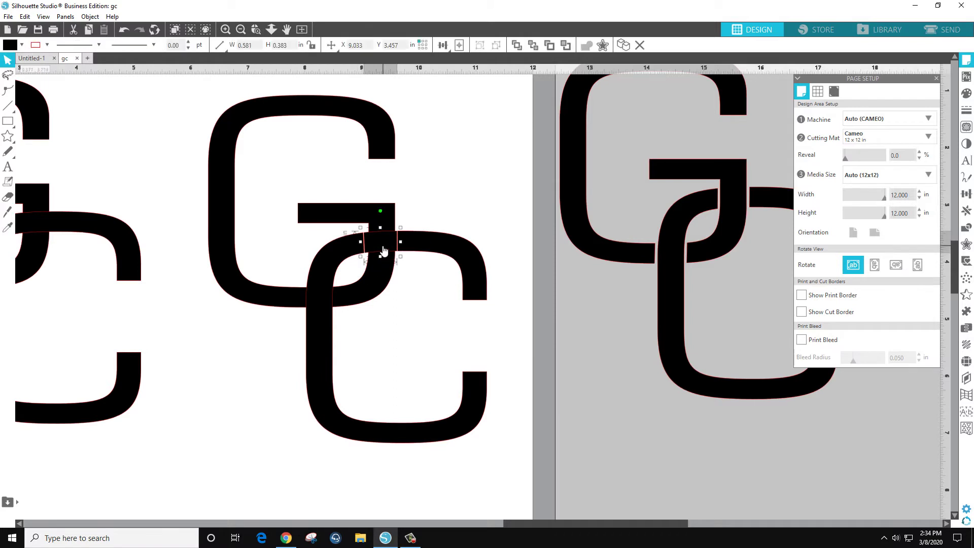
{"action": "key", "text": "Delete"}
- Knife-cut the G's lower stroke where the C crosses and delete that piece
{"action": "left_click", "coordinate": [7, 212]}
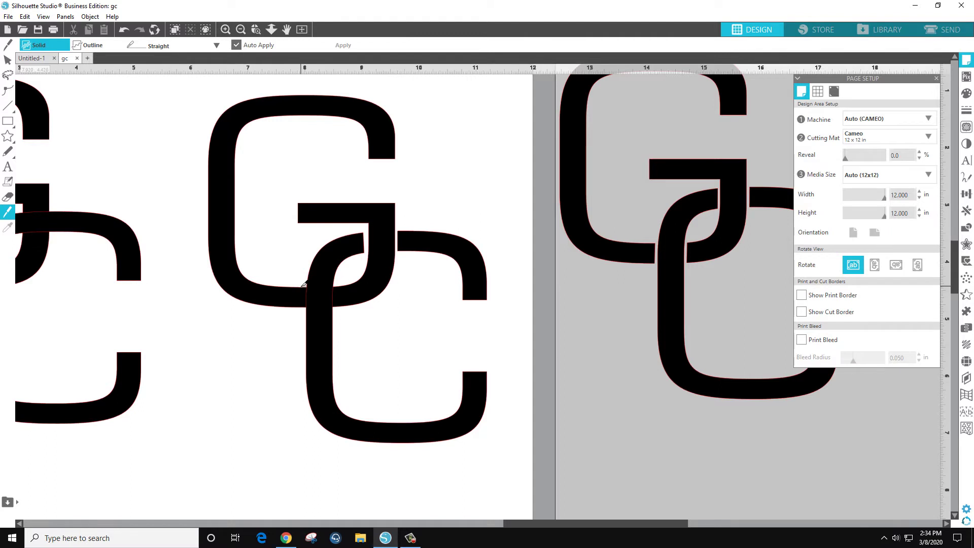
{"action": "left_click_drag", "start_coordinate": [304, 284], "coordinate": [303, 330]}
{"action": "left_click_drag", "start_coordinate": [338, 283], "coordinate": [336, 316]}
{"action": "left_click", "coordinate": [8, 60]}
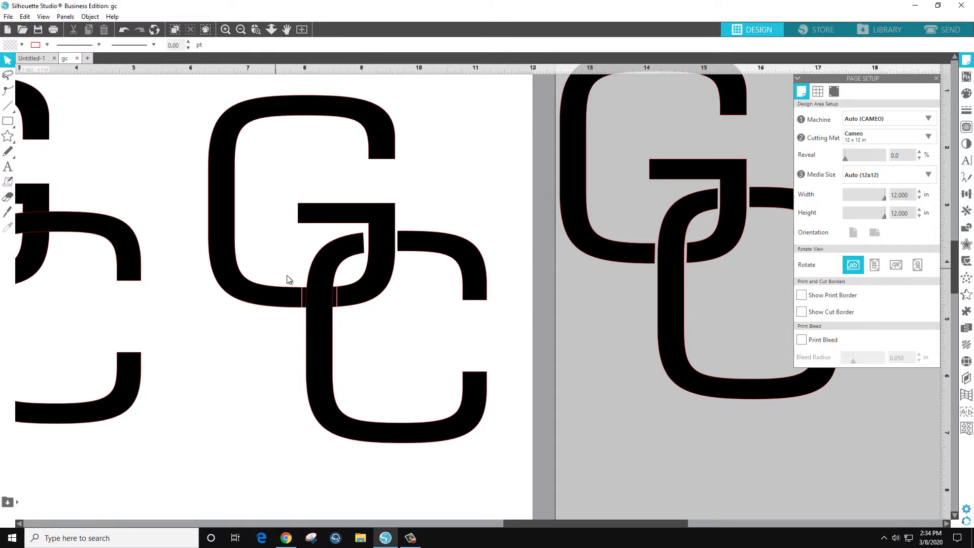
{"action": "left_click", "coordinate": [304, 296]}
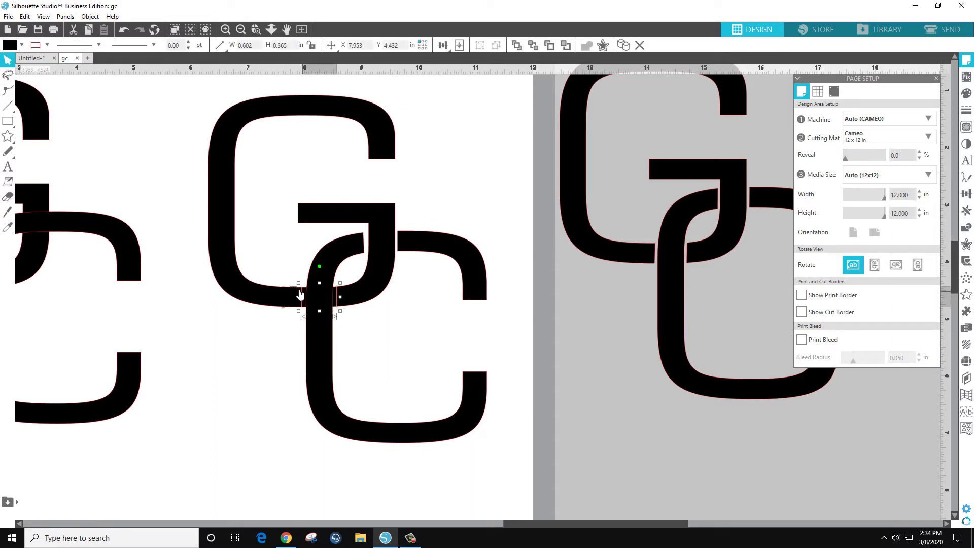
{"action": "key", "text": "Delete"}
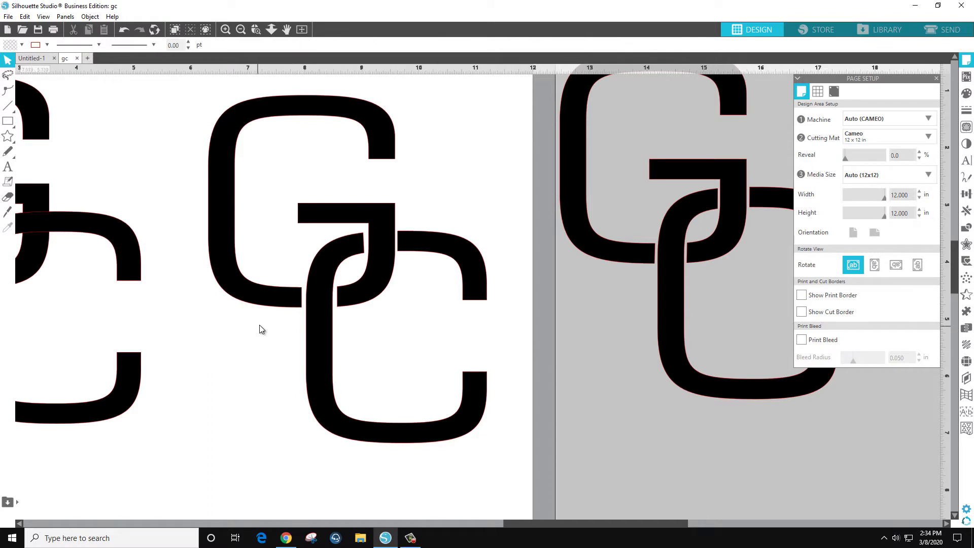
- Inspect the knife-gapped GC up close, then select and delete it and zoom back out
{"action": "scroll", "coordinate": [261, 326], "scroll_direction": "down", "scroll_amount": 2}
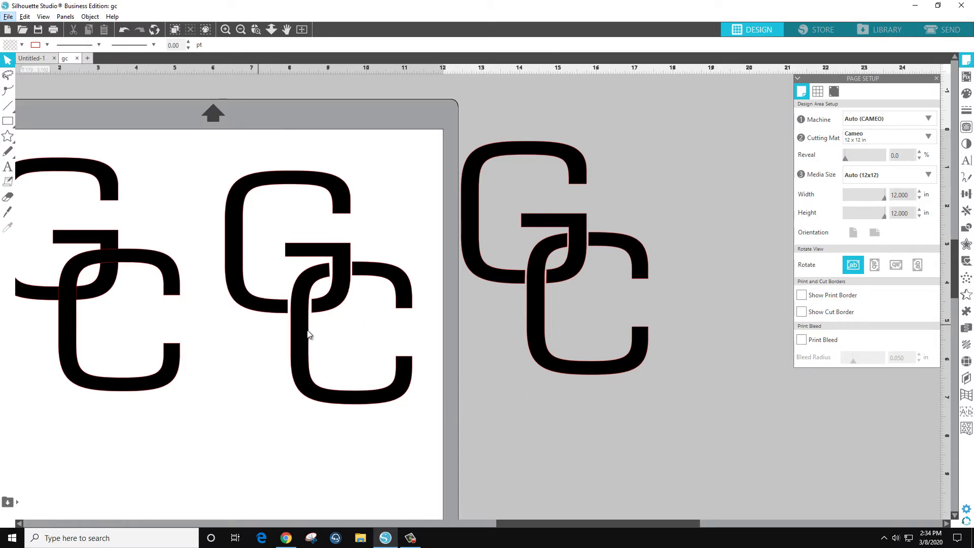
{"action": "scroll", "coordinate": [309, 332], "scroll_direction": "up", "scroll_amount": 2}
{"action": "scroll", "coordinate": [352, 264], "scroll_direction": "up", "scroll_amount": 1}
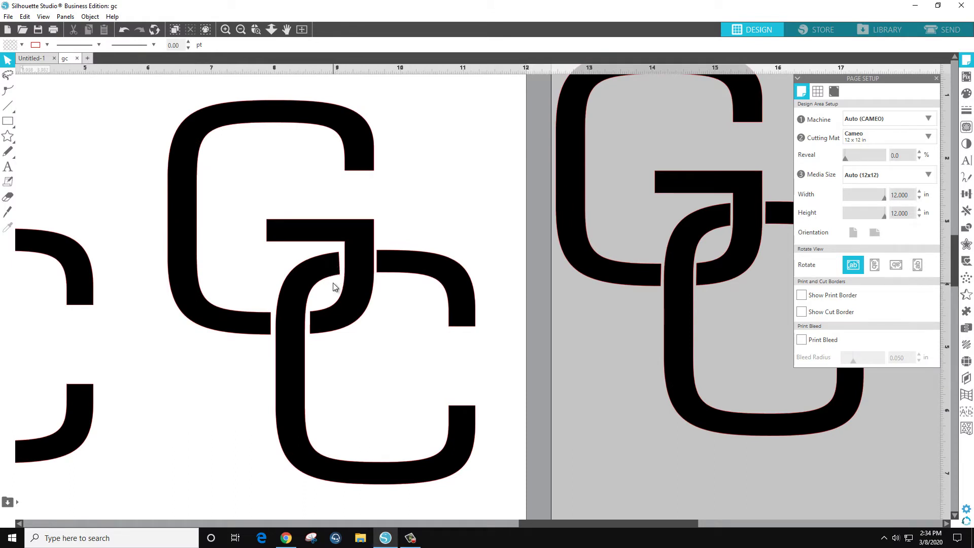
{"action": "scroll", "coordinate": [304, 328], "scroll_direction": "down", "scroll_amount": 3}
{"action": "scroll", "coordinate": [303, 331], "scroll_direction": "down", "scroll_amount": 1}
{"action": "mouse_move", "coordinate": [284, 213]}
{"action": "left_mouse_down"}
{"action": "mouse_move", "coordinate": [396, 457]}
{"action": "mouse_move", "coordinate": [278, 215]}
{"action": "left_mouse_up"}
{"action": "scroll", "coordinate": [299, 259], "scroll_direction": "up", "scroll_amount": 3}
{"action": "left_click_drag", "start_coordinate": [206, 120], "coordinate": [424, 397]}
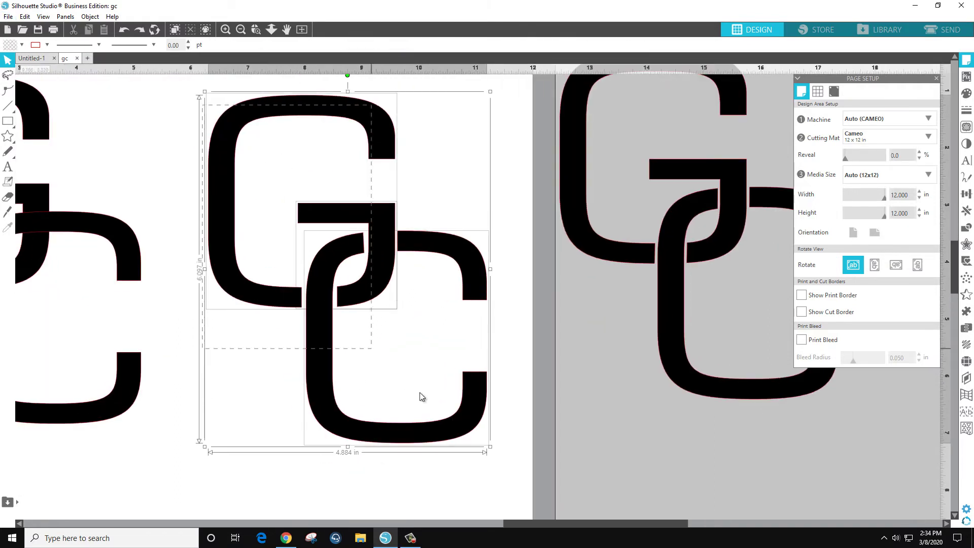
{"action": "key", "text": "Delete"}
{"action": "scroll", "coordinate": [406, 390], "scroll_direction": "down", "scroll_amount": 3}
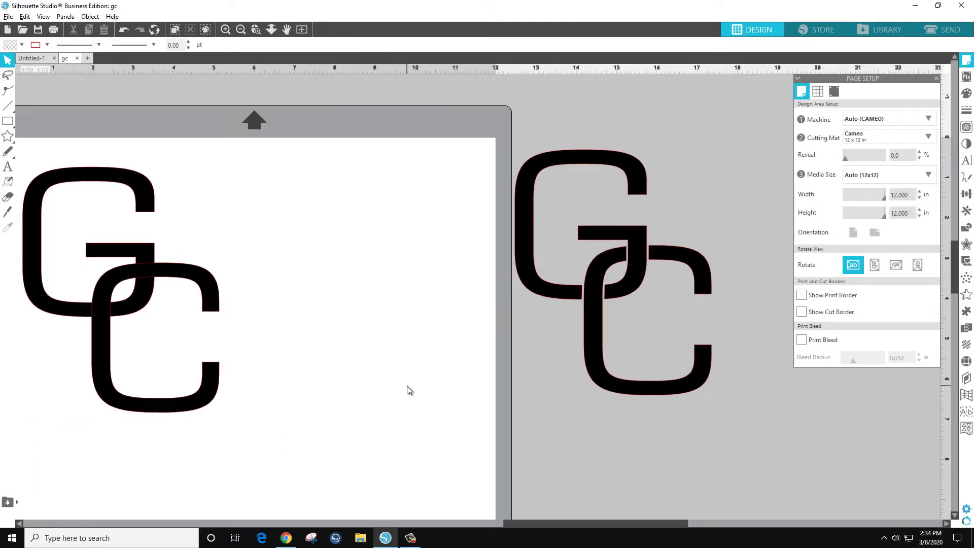
- Give the G on the mat a 0.04 in offset outline
{"action": "left_click", "coordinate": [966, 244]}
{"action": "left_click", "coordinate": [368, 209]}
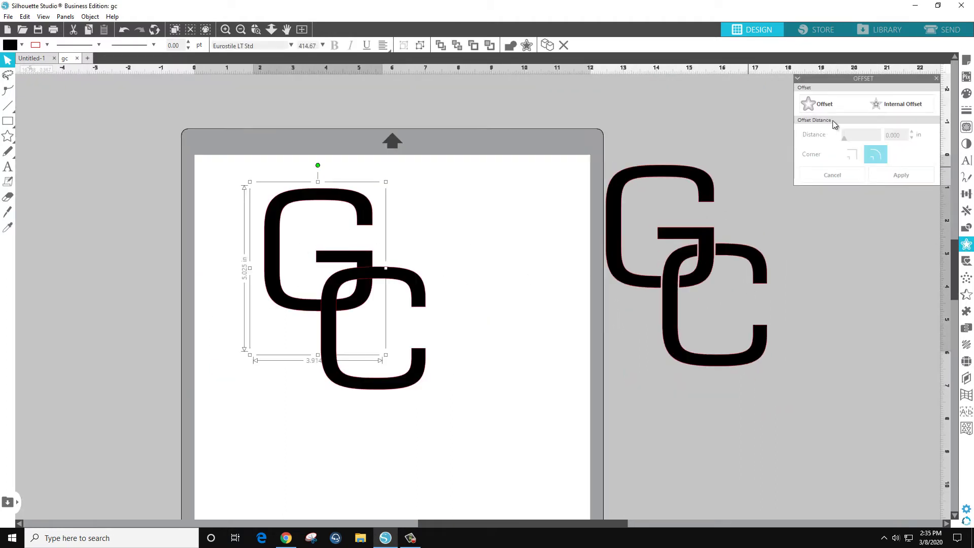
{"action": "left_click", "coordinate": [818, 104]}
{"action": "double_click", "coordinate": [902, 137]}
{"action": "type", "text": ".03"}
{"action": "key", "text": "Return"}
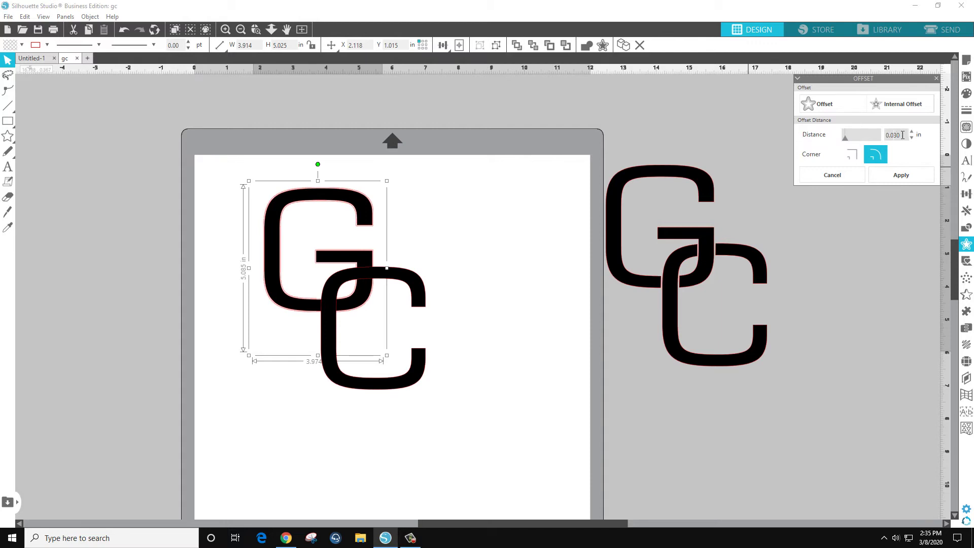
{"action": "left_click", "coordinate": [848, 134]}
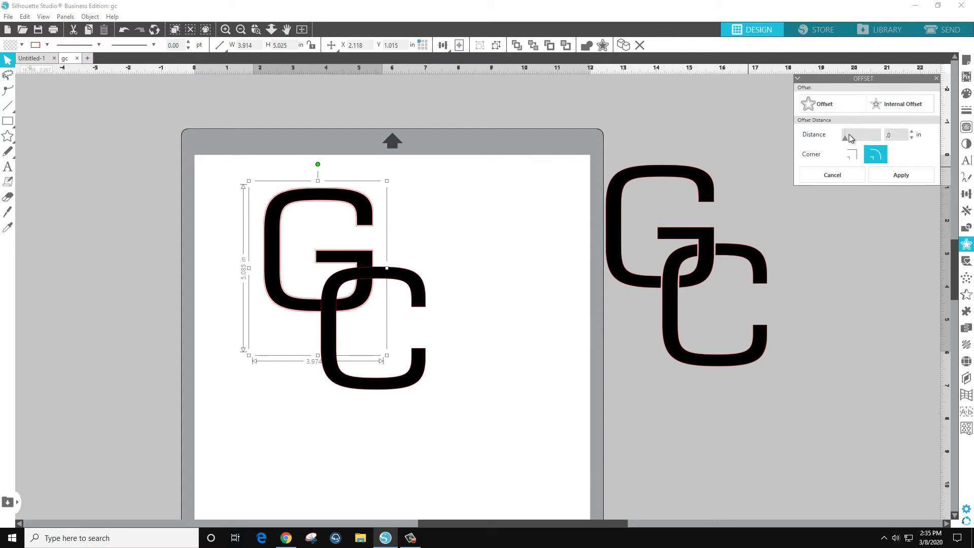
{"action": "left_click", "coordinate": [902, 181]}
- Give the C a matching 0.04 in offset outline
{"action": "left_click", "coordinate": [421, 292]}
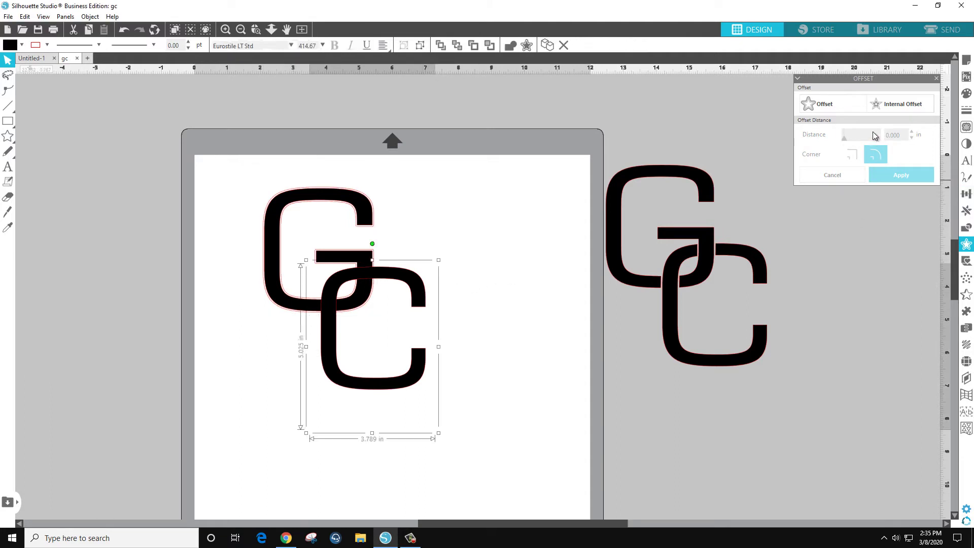
{"action": "left_click", "coordinate": [838, 108]}
{"action": "type", "text": ".04"}
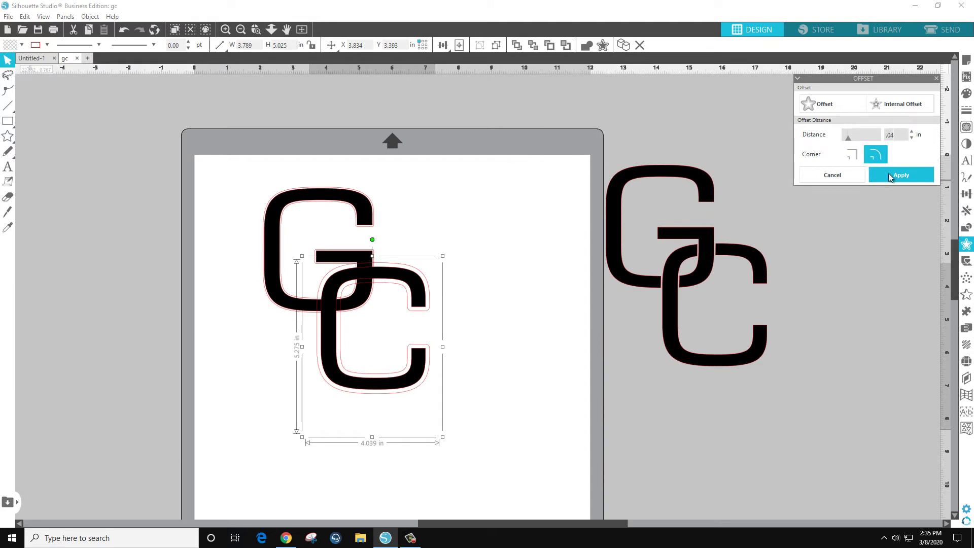
{"action": "left_click", "coordinate": [888, 173]}
{"action": "left_click", "coordinate": [390, 231]}
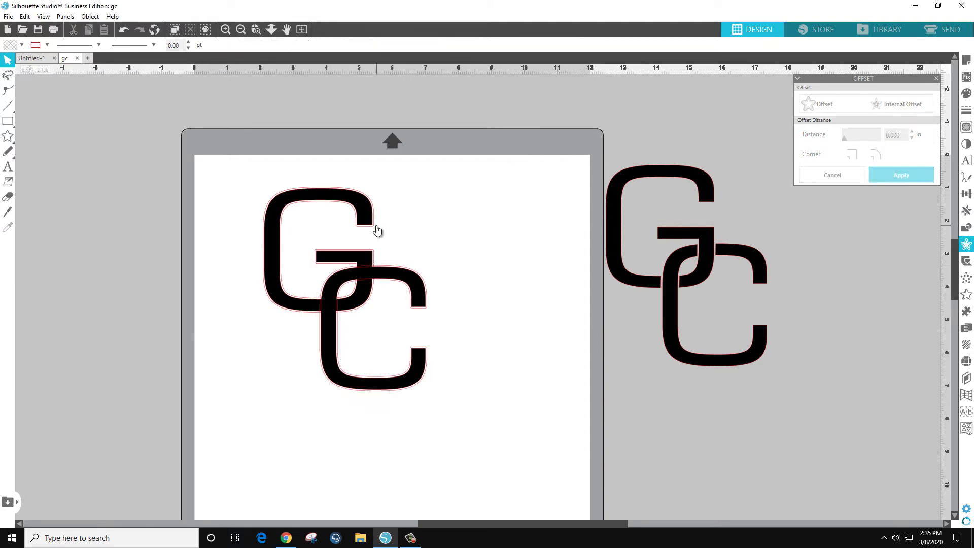
- Colour the G's offset outline pink
{"action": "left_click", "coordinate": [372, 225]}
{"action": "scroll", "coordinate": [352, 249], "scroll_direction": "up", "scroll_amount": 2}
{"action": "scroll", "coordinate": [335, 249], "scroll_direction": "up", "scroll_amount": 1}
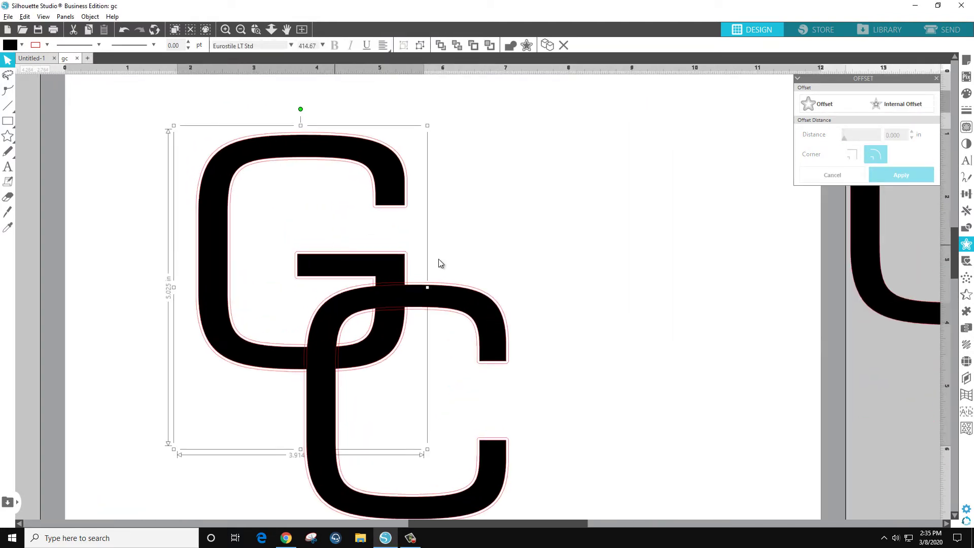
{"action": "left_click", "coordinate": [497, 306], "text": "shift"}
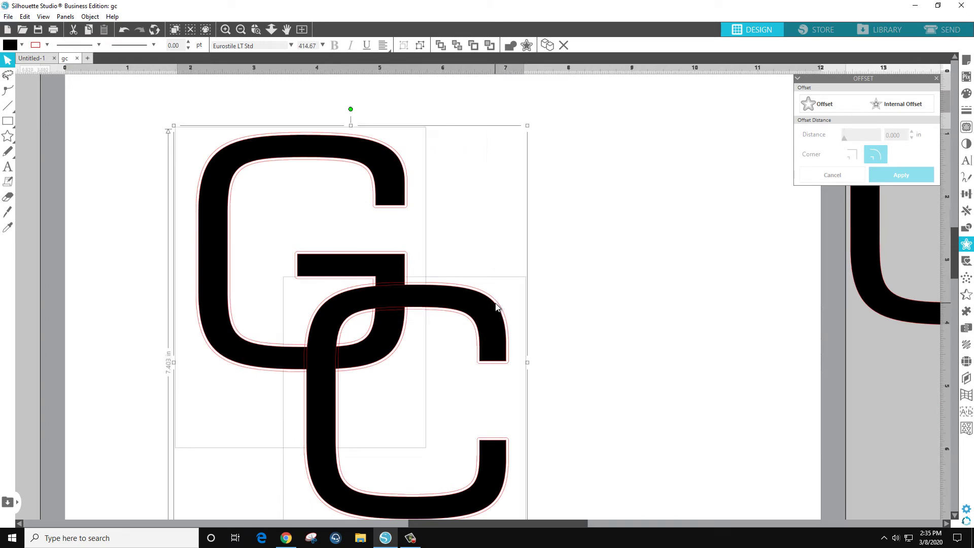
{"action": "left_click", "coordinate": [21, 45]}
{"action": "left_click", "coordinate": [75, 294]}
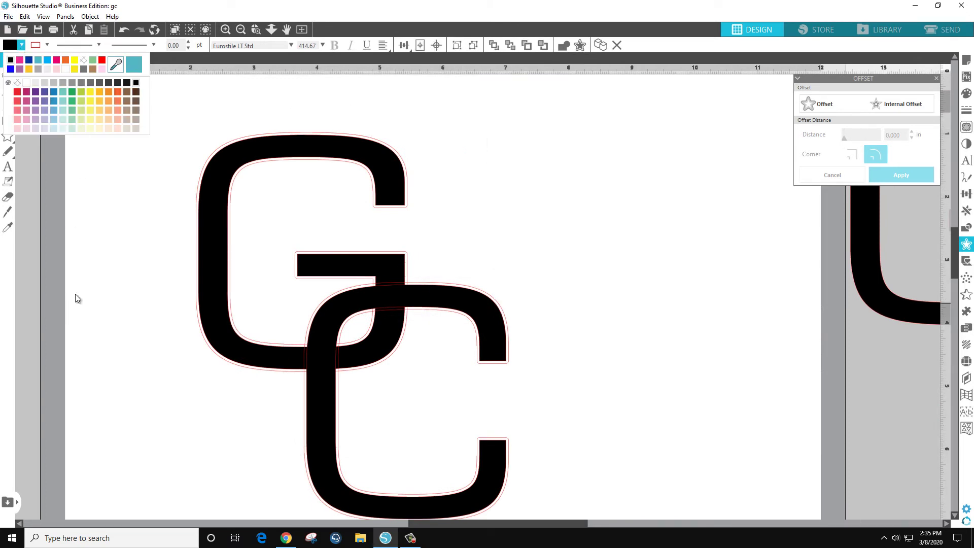
{"action": "left_click", "coordinate": [195, 261]}
{"action": "left_click", "coordinate": [22, 44]}
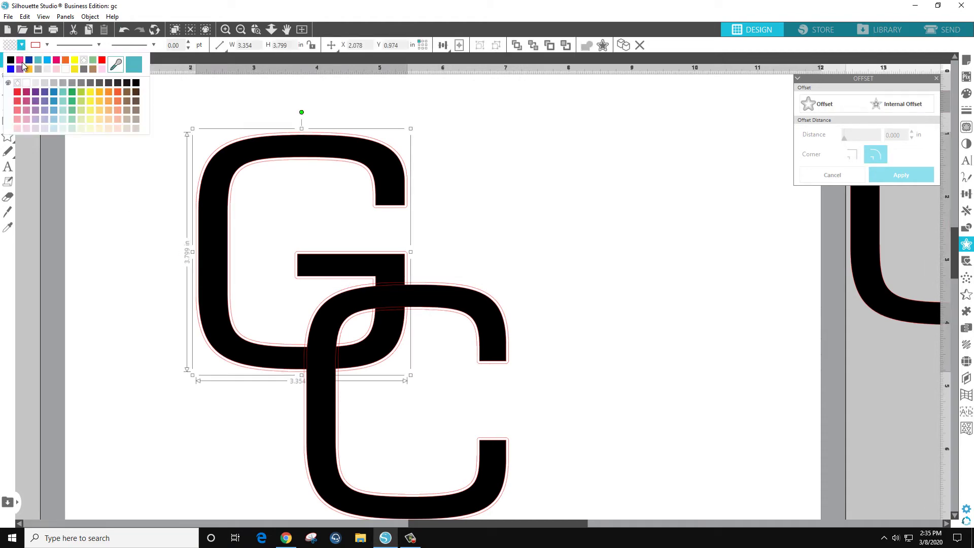
{"action": "left_click", "coordinate": [26, 68]}
- Colour the C's offset outline orange
{"action": "left_click", "coordinate": [507, 344]}
{"action": "left_click", "coordinate": [22, 44]}
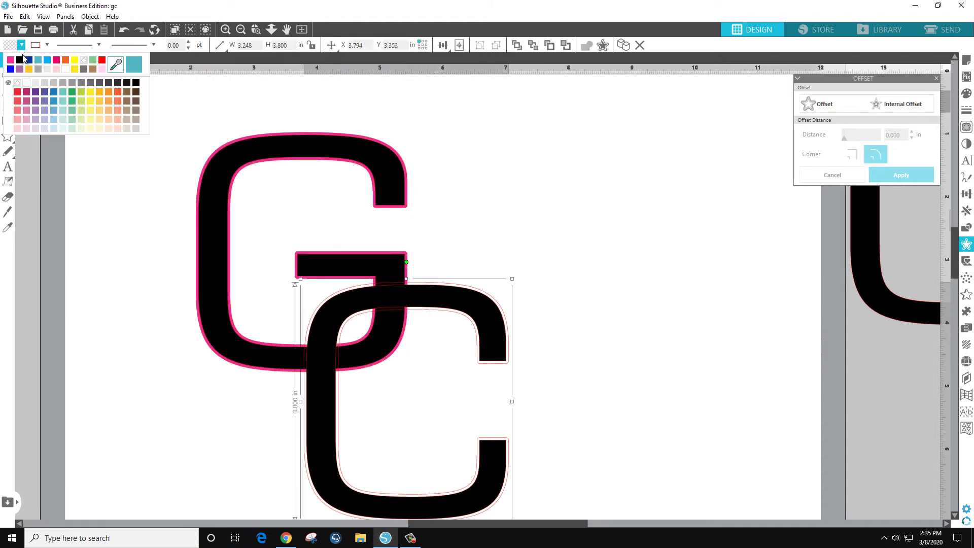
{"action": "left_click", "coordinate": [24, 71]}
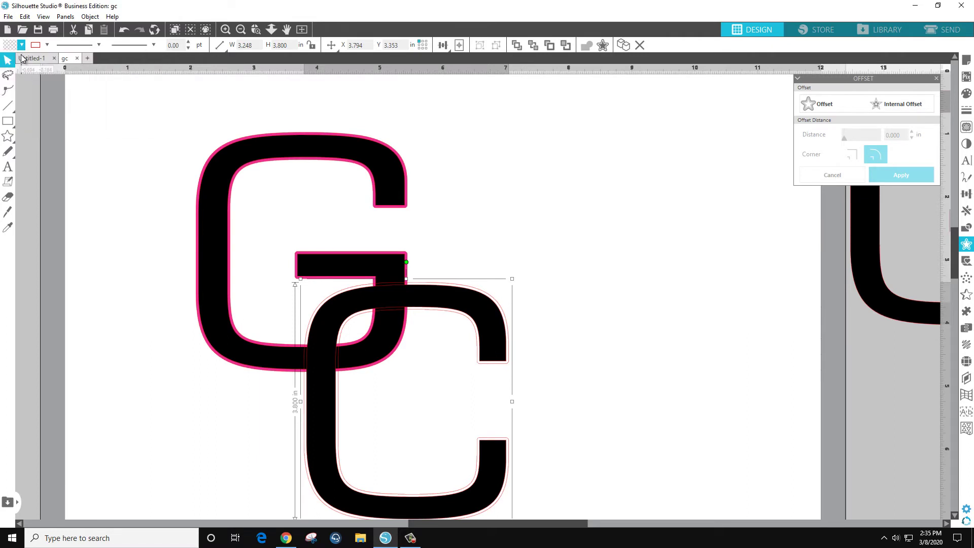
{"action": "left_click", "coordinate": [21, 45]}
{"action": "left_click", "coordinate": [29, 68]}
{"action": "left_click", "coordinate": [174, 137]}
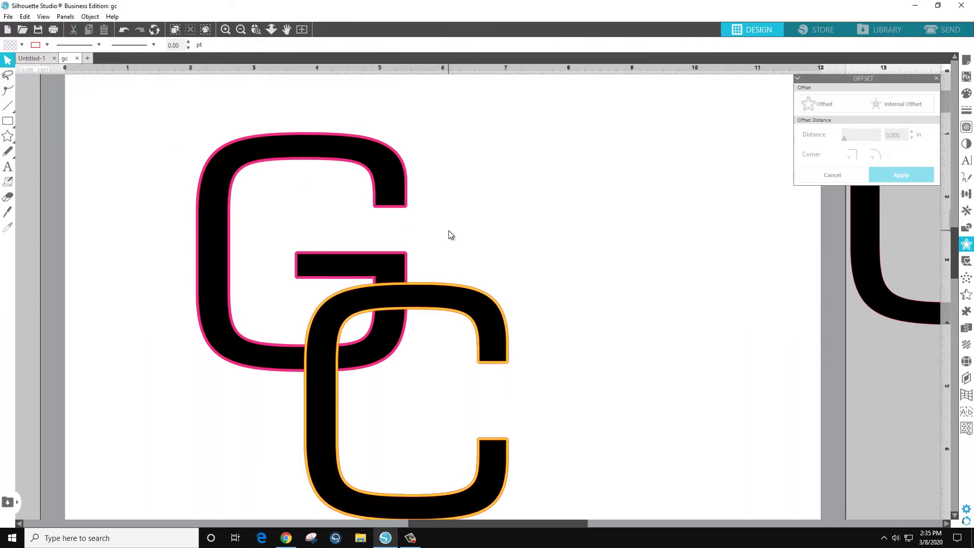
{"action": "scroll", "coordinate": [444, 228], "scroll_direction": "down", "scroll_amount": 2}
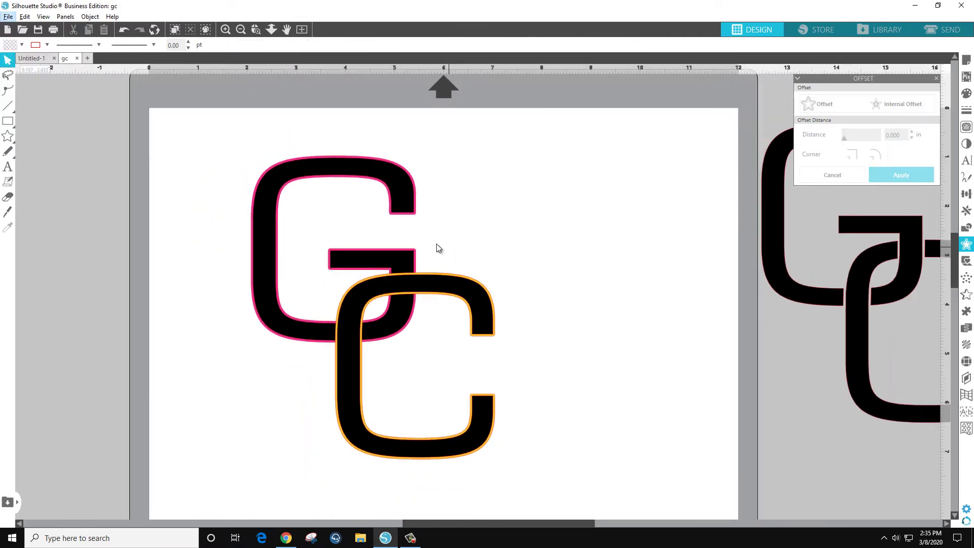
- Draw a 7.713 × 7.978 in rectangle enclosing the GC monogram
{"action": "scroll", "coordinate": [448, 264], "scroll_direction": "down", "scroll_amount": 2}
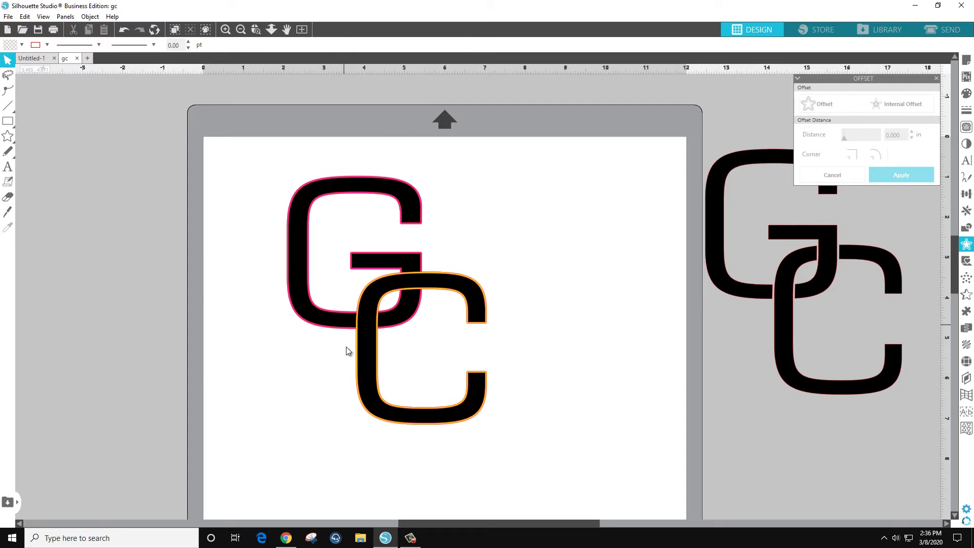
{"action": "left_click", "coordinate": [8, 121]}
{"action": "left_click_drag", "start_coordinate": [241, 142], "coordinate": [551, 462]}
{"action": "left_click", "coordinate": [13, 65]}
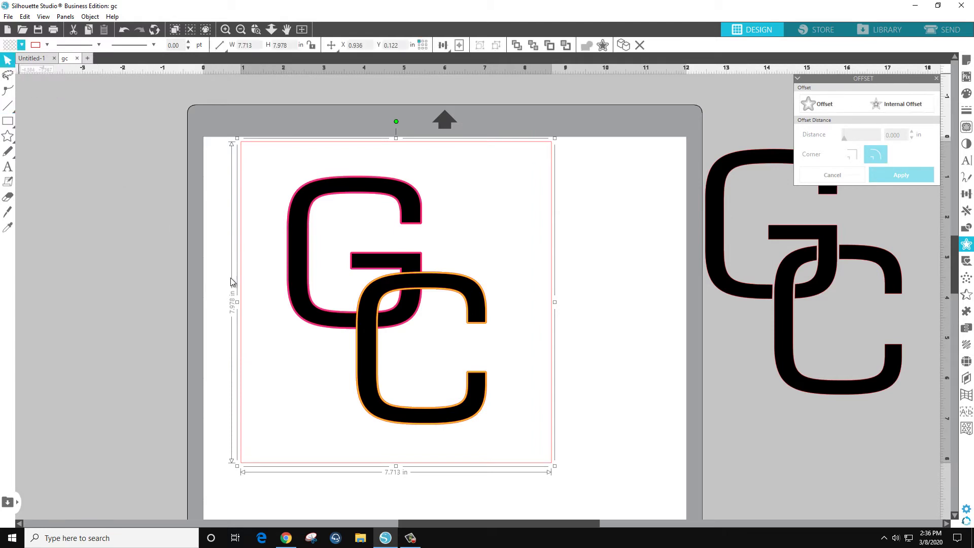
- Select the framed GC monogram and move it off the mat
{"action": "scroll", "coordinate": [258, 303], "scroll_direction": "down", "scroll_amount": 3}
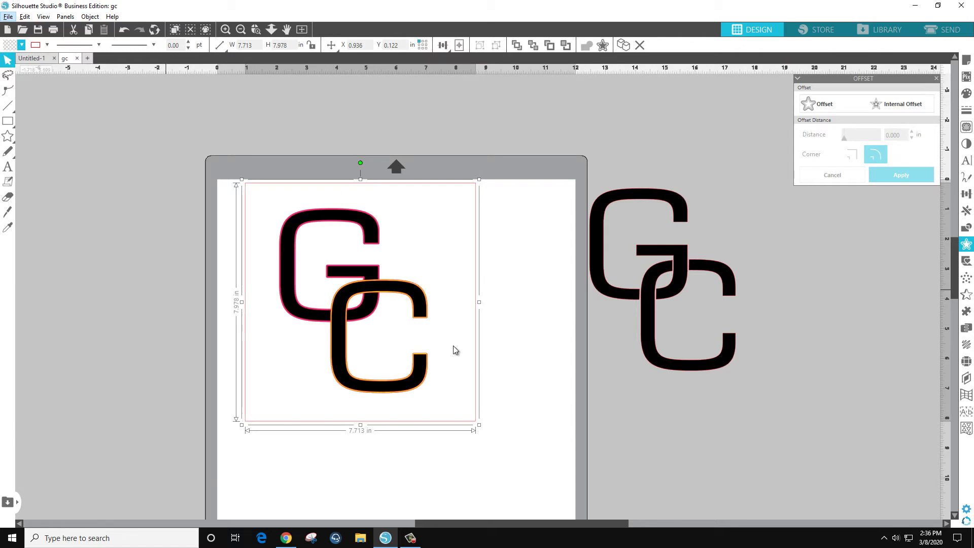
{"action": "left_click", "coordinate": [541, 476]}
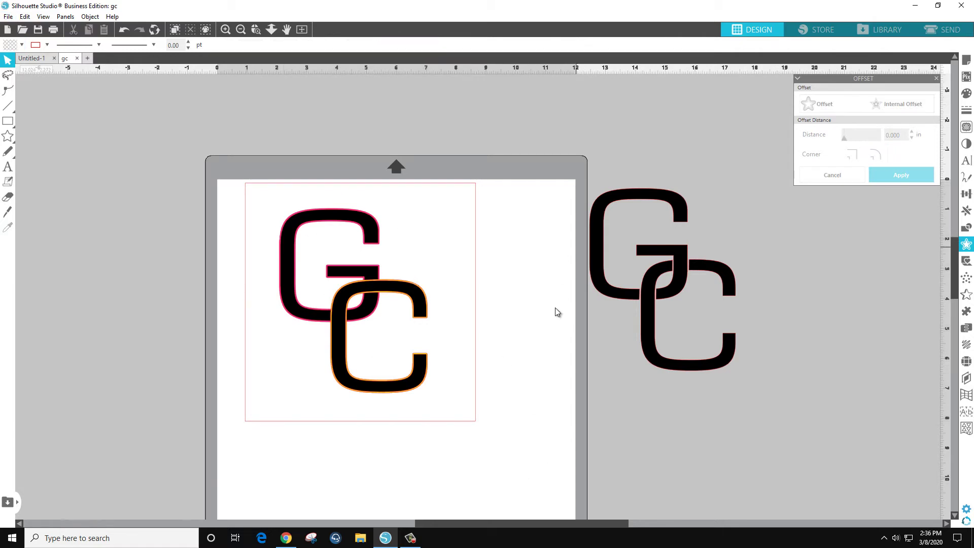
{"action": "left_click_drag", "start_coordinate": [538, 452], "coordinate": [310, 274]}
{"action": "scroll", "coordinate": [311, 276], "scroll_direction": "down", "scroll_amount": 1}
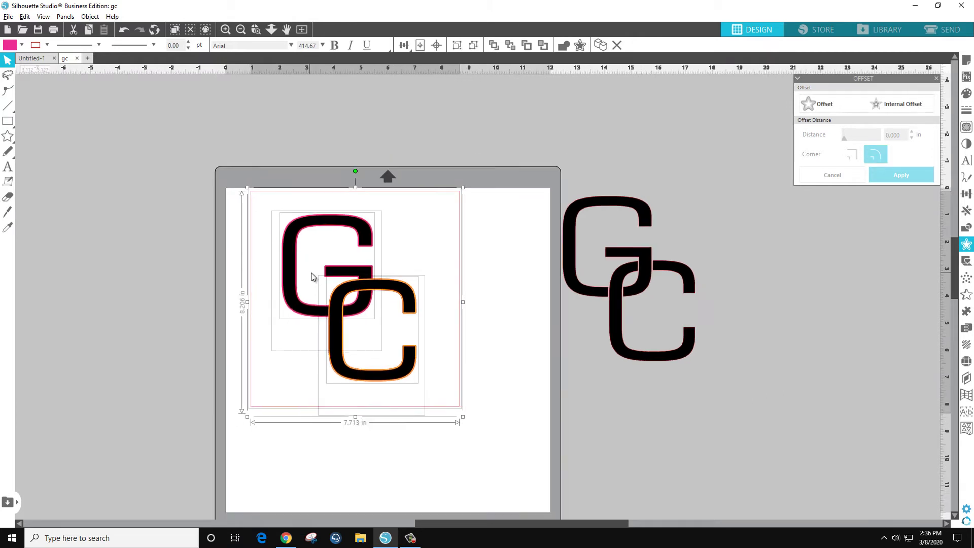
{"action": "scroll", "coordinate": [312, 276], "scroll_direction": "down", "scroll_amount": 1}
{"action": "scroll", "coordinate": [424, 284], "scroll_direction": "left", "scroll_amount": 5}
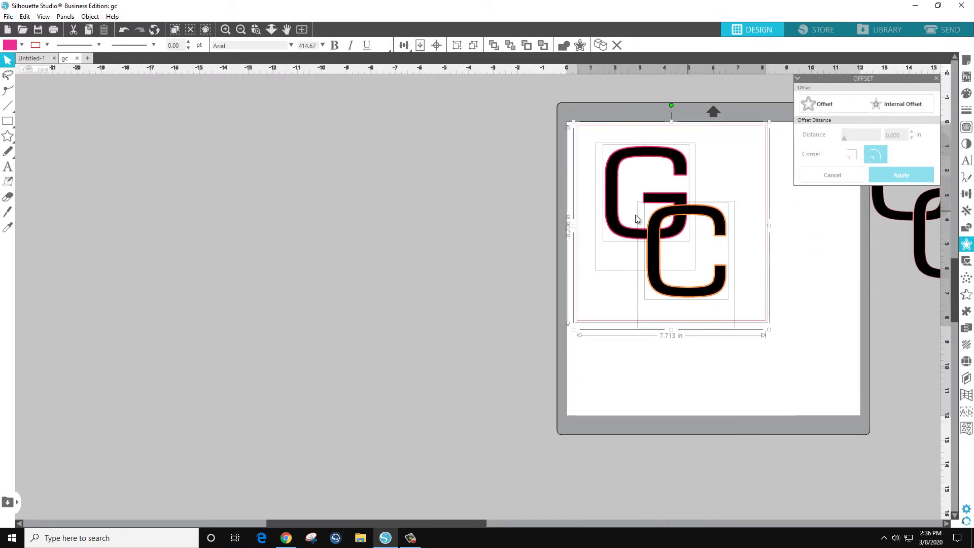
{"action": "left_click_drag", "start_coordinate": [618, 219], "coordinate": [693, 236]}
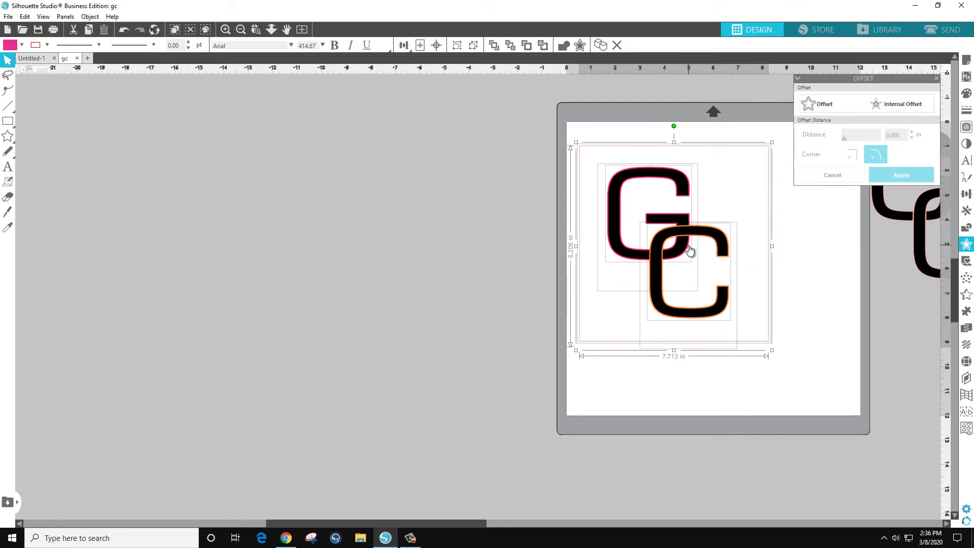
- Place another framed copy lower on the grey canvas and bring the copies into view
{"action": "left_click_drag", "start_coordinate": [693, 244], "coordinate": [257, 442]}
{"action": "left_click", "coordinate": [490, 431]}
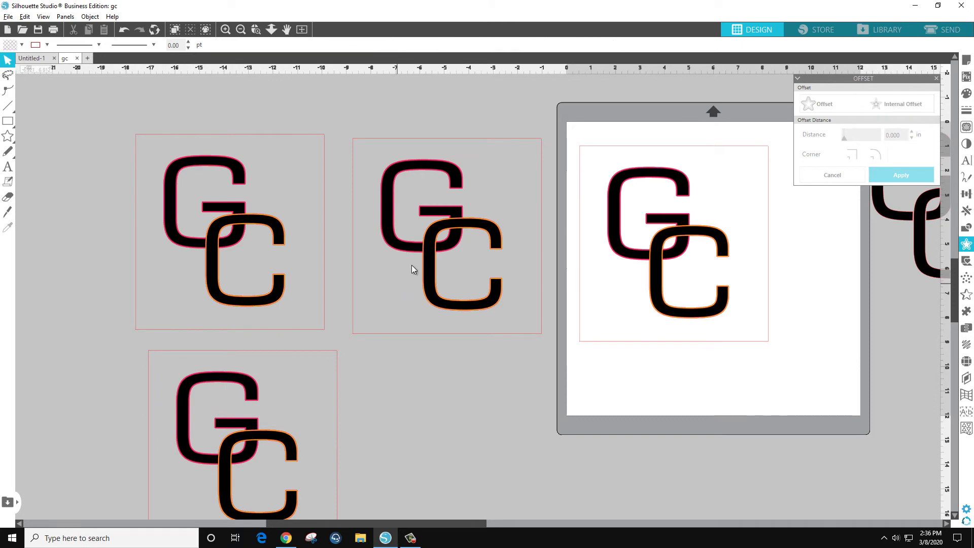
{"action": "scroll", "coordinate": [413, 262], "scroll_direction": "up", "scroll_amount": 2}
{"action": "left_click_drag", "start_coordinate": [559, 258], "coordinate": [333, 313]}
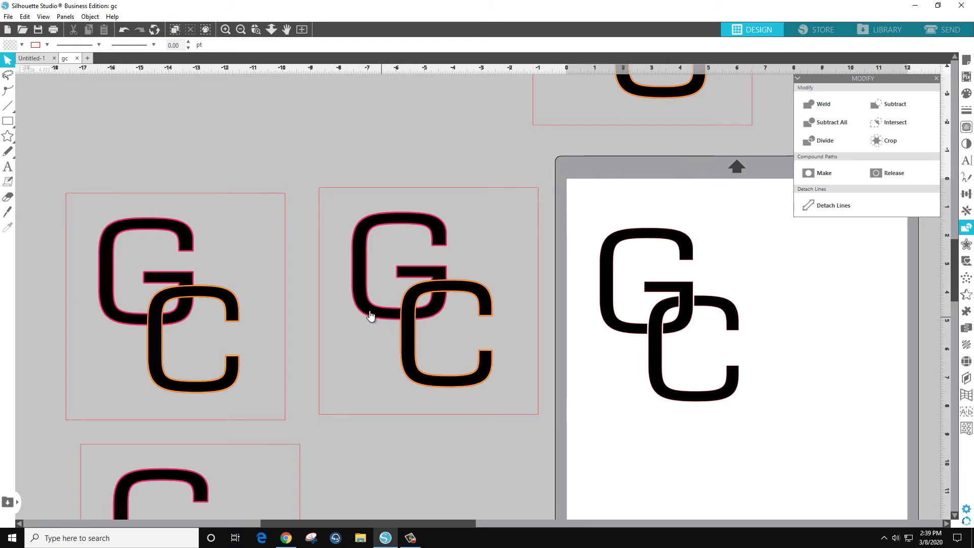
- Convert the middle copy's G to a pink path and delete its body, keeping the crossing piece
{"action": "left_click", "coordinate": [430, 317]}
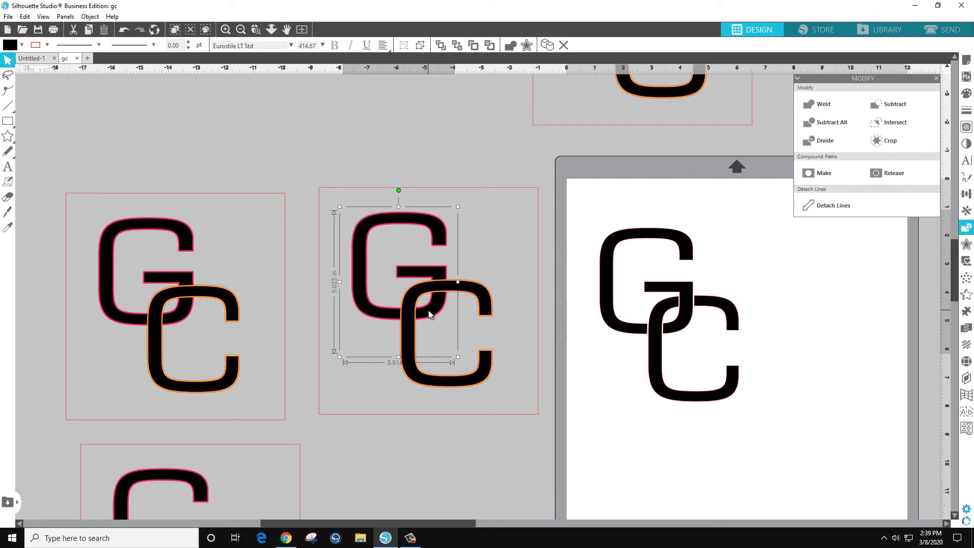
{"action": "left_click", "coordinate": [429, 314]}
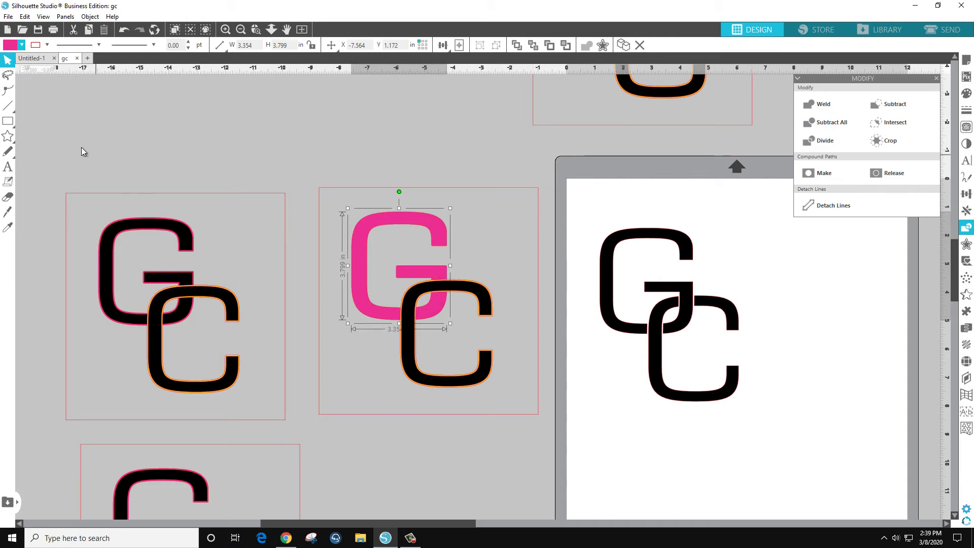
{"action": "left_click", "coordinate": [8, 212]}
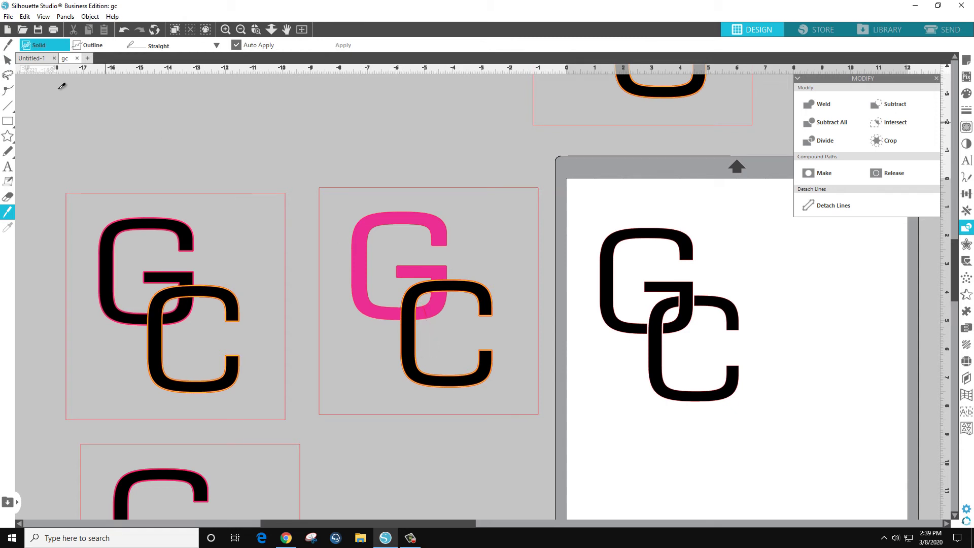
{"action": "key", "text": "Escape"}
{"action": "left_click", "coordinate": [376, 306]}
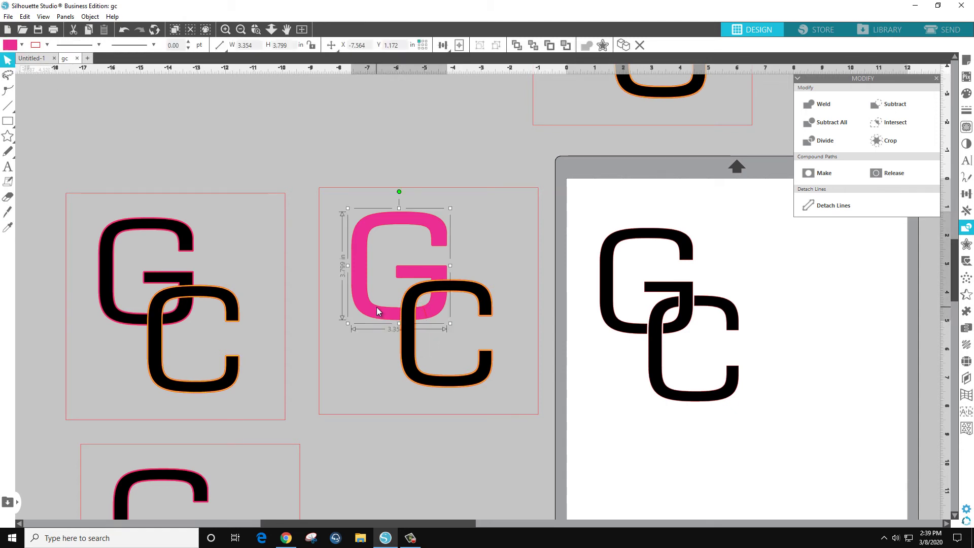
{"action": "key", "text": "Delete"}
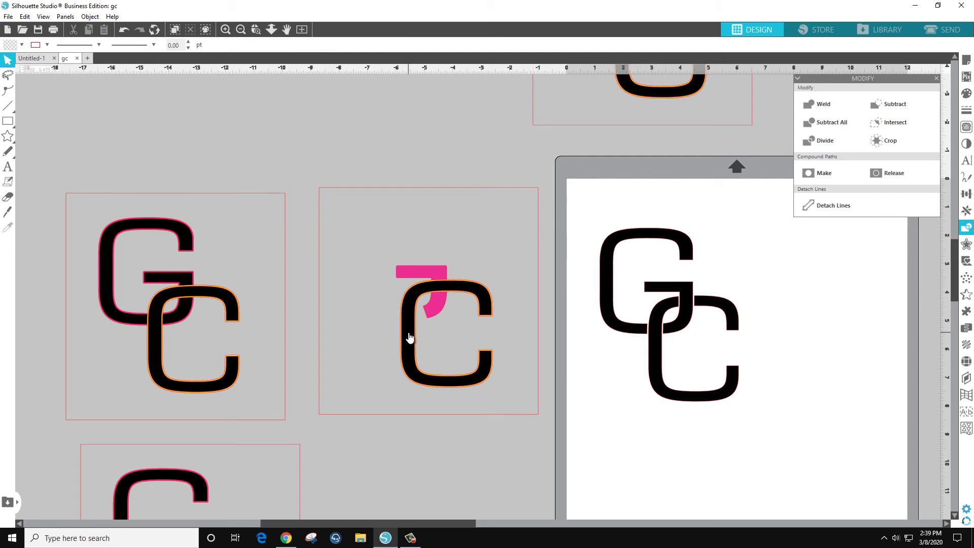
- Send the C to the back, then subtract the pink piece from it to cut the gap
{"action": "left_click", "coordinate": [481, 320]}
{"action": "left_click", "coordinate": [478, 325]}
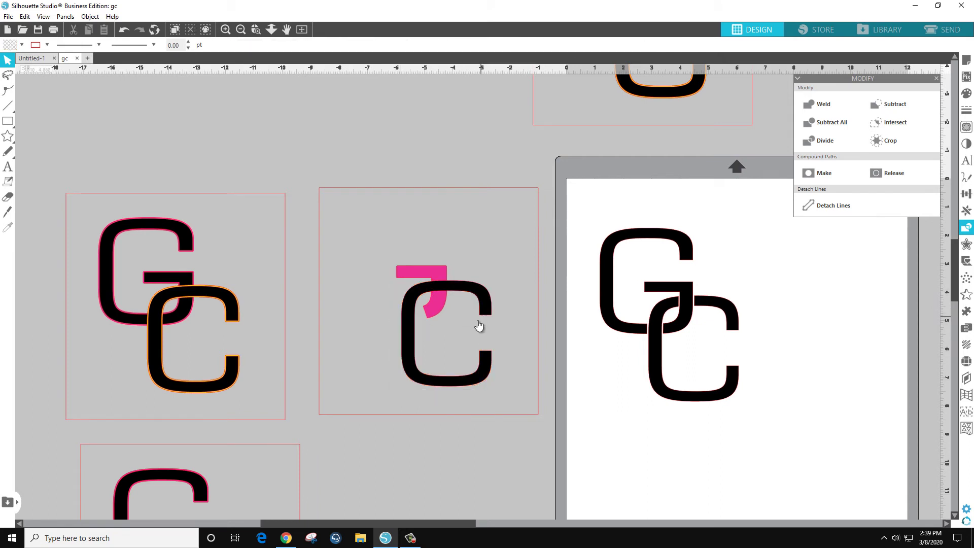
{"action": "right_click", "coordinate": [458, 290]}
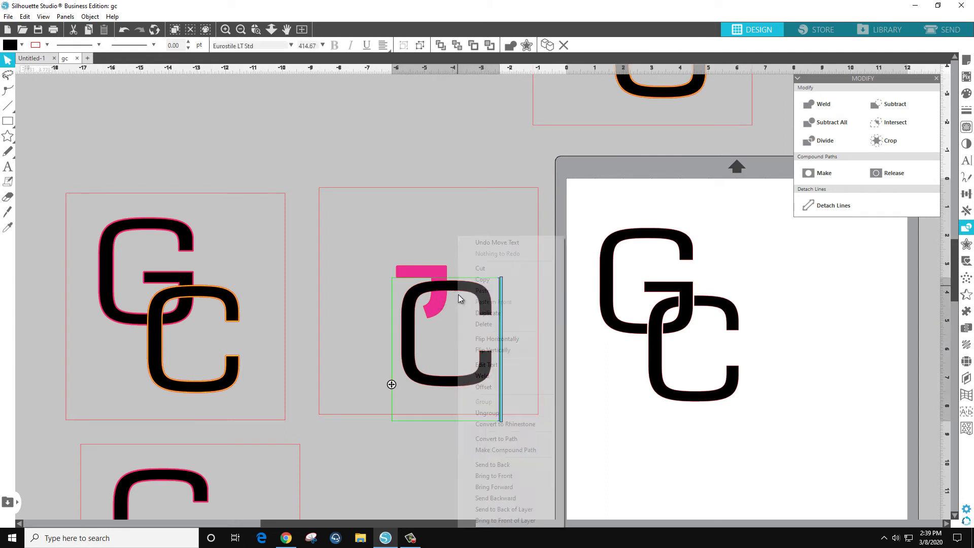
{"action": "left_click", "coordinate": [490, 464]}
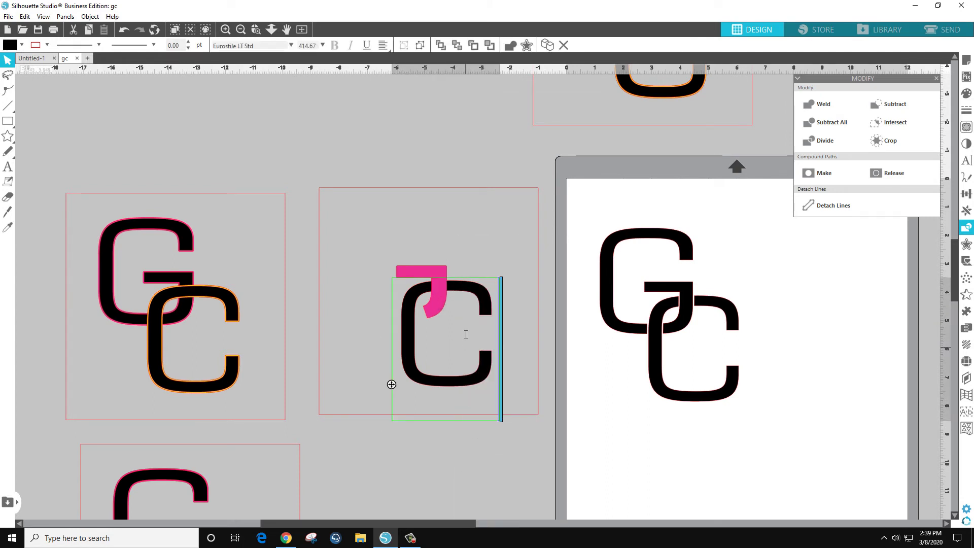
{"action": "left_click", "coordinate": [484, 252]}
{"action": "left_click", "coordinate": [453, 283]}
{"action": "left_click", "coordinate": [430, 311], "text": "shift"}
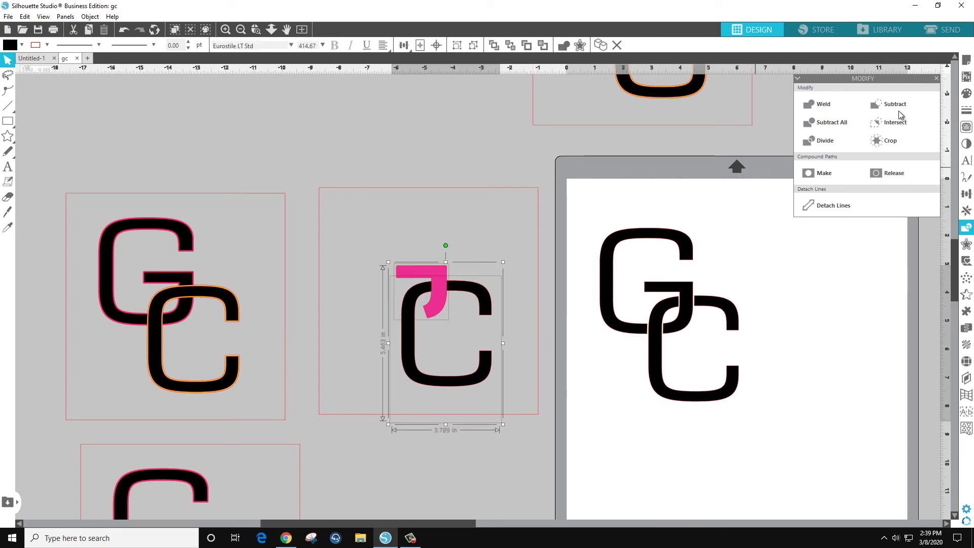
{"action": "left_click", "coordinate": [896, 104]}
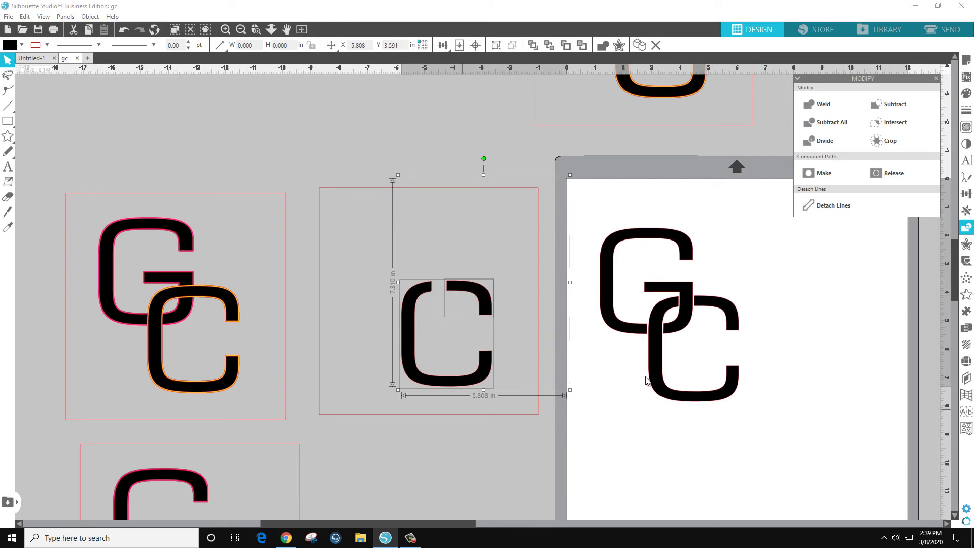
- Select the frame holding the notched C and nudge the view right
{"action": "left_click", "coordinate": [415, 449]}
{"action": "left_click", "coordinate": [460, 277]}
{"action": "left_click_drag", "start_coordinate": [461, 277], "coordinate": [467, 270]}
{"action": "left_click_drag", "start_coordinate": [431, 441], "coordinate": [455, 428]}
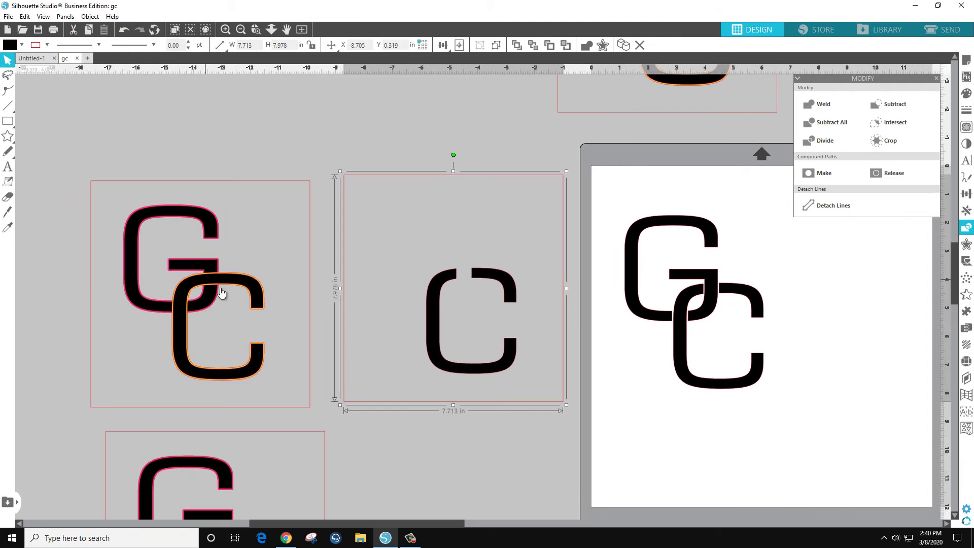
- Fill the C yellow, knife-cut it where it meets the G, and delete the upper piece
{"action": "left_click", "coordinate": [177, 339]}
{"action": "left_click", "coordinate": [177, 339]}
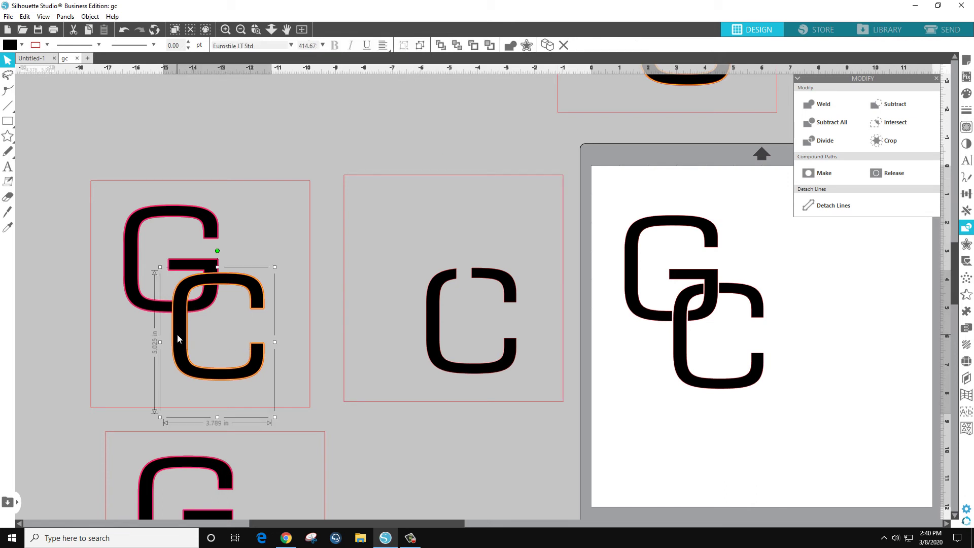
{"action": "left_click", "coordinate": [177, 334]}
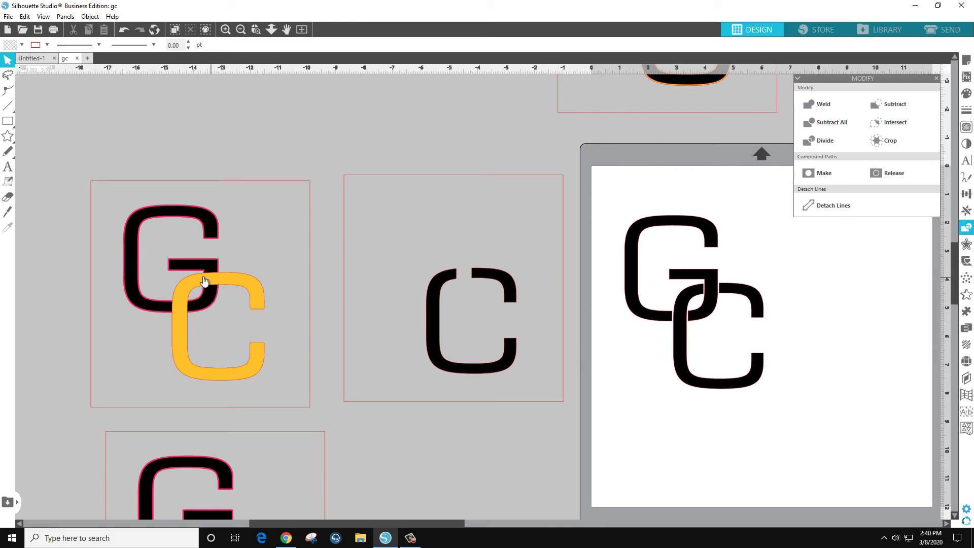
{"action": "left_click", "coordinate": [8, 211]}
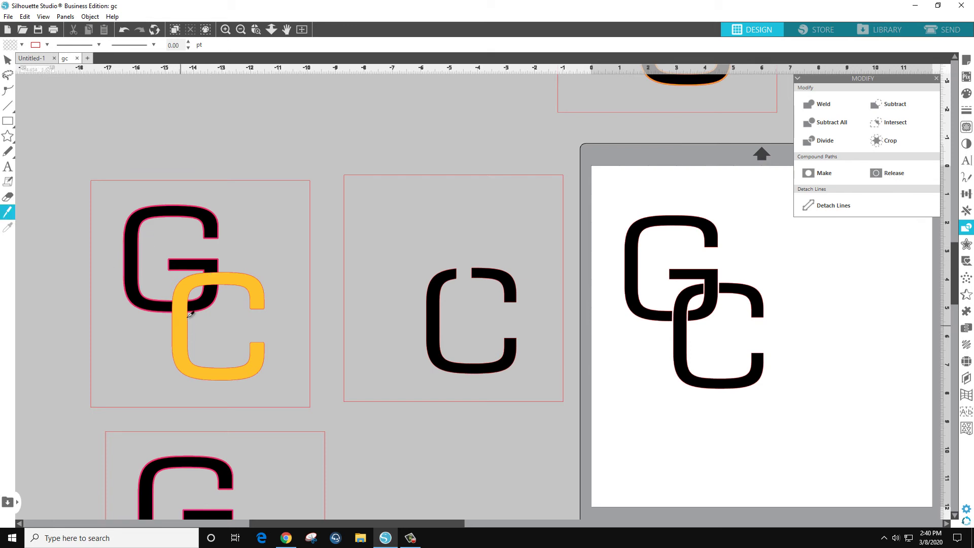
{"action": "left_click_drag", "start_coordinate": [169, 284], "coordinate": [202, 296]}
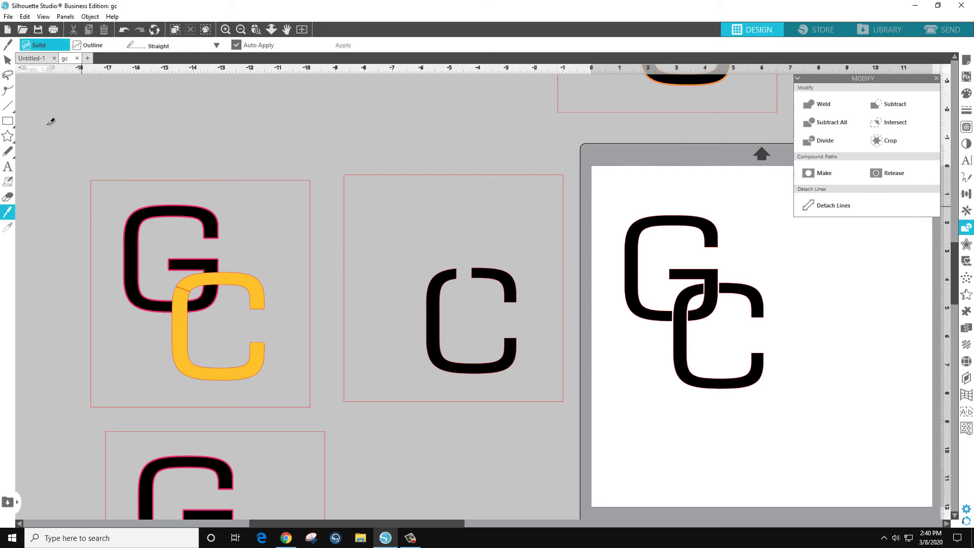
{"action": "left_click", "coordinate": [7, 60]}
{"action": "left_click", "coordinate": [235, 286]}
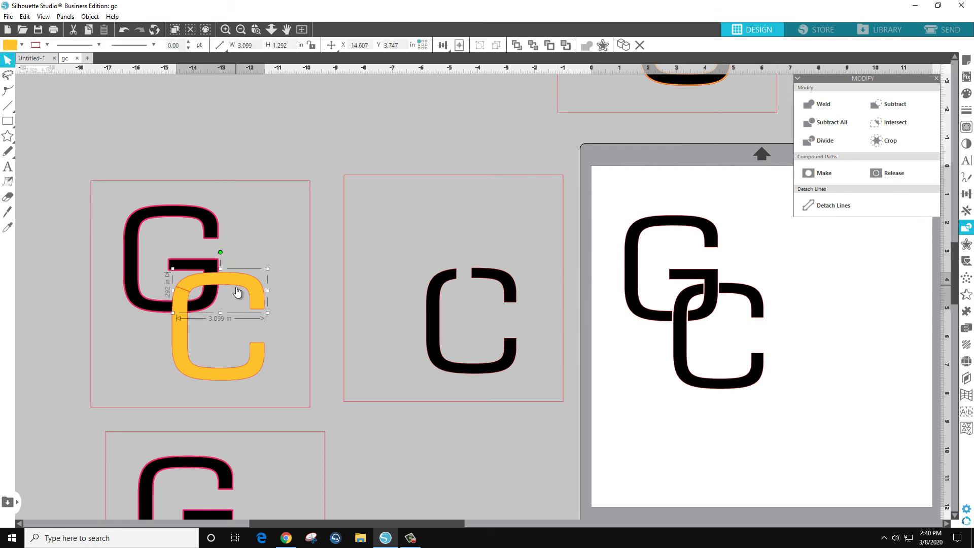
{"action": "key", "text": "Delete"}
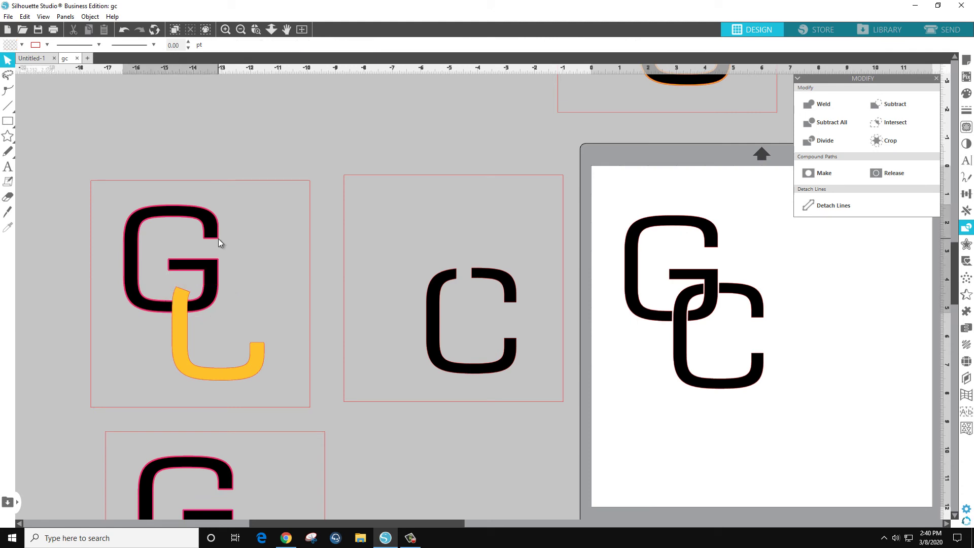
- Subtract the yellow piece from the G to notch it where the C crosses
{"action": "left_click", "coordinate": [219, 243]}
{"action": "left_click", "coordinate": [218, 242]}
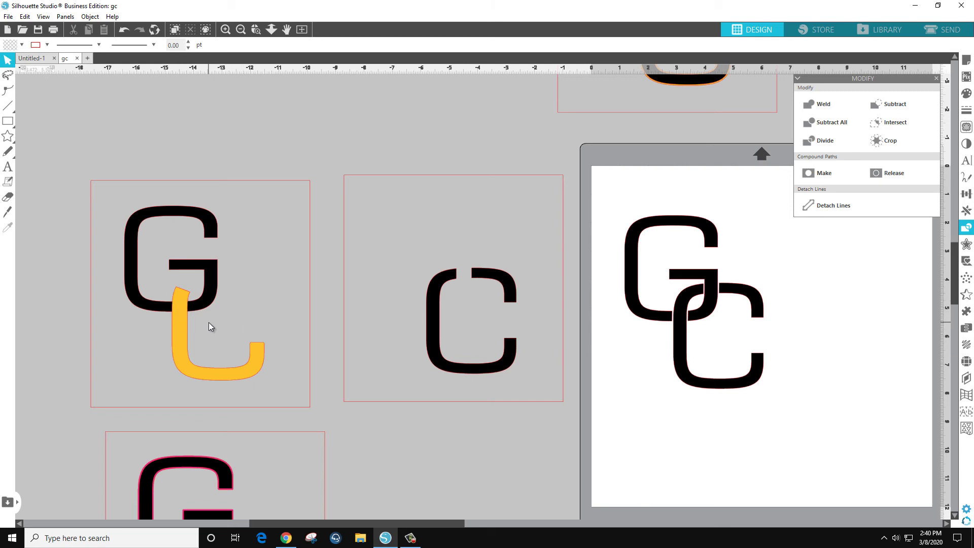
{"action": "left_click_drag", "start_coordinate": [209, 322], "coordinate": [177, 303]}
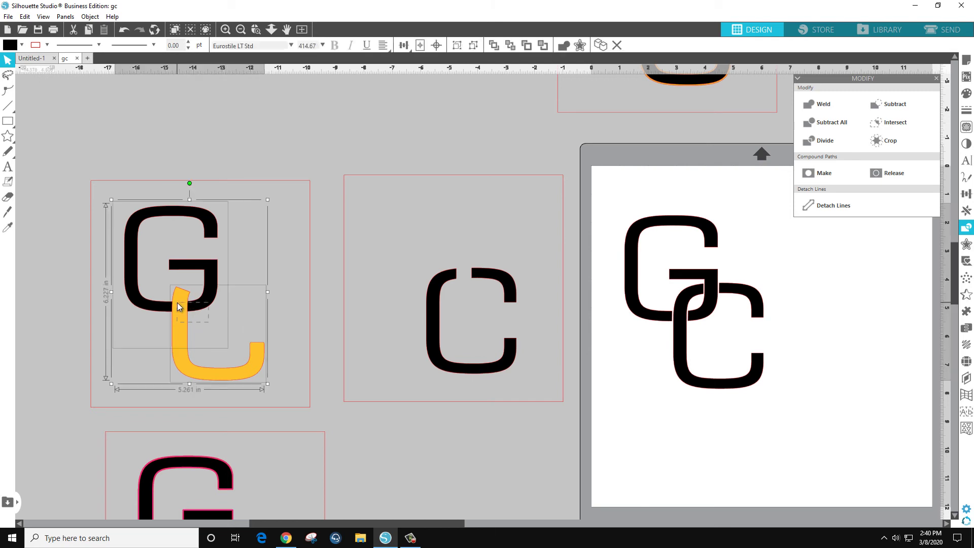
{"action": "left_click", "coordinate": [898, 104]}
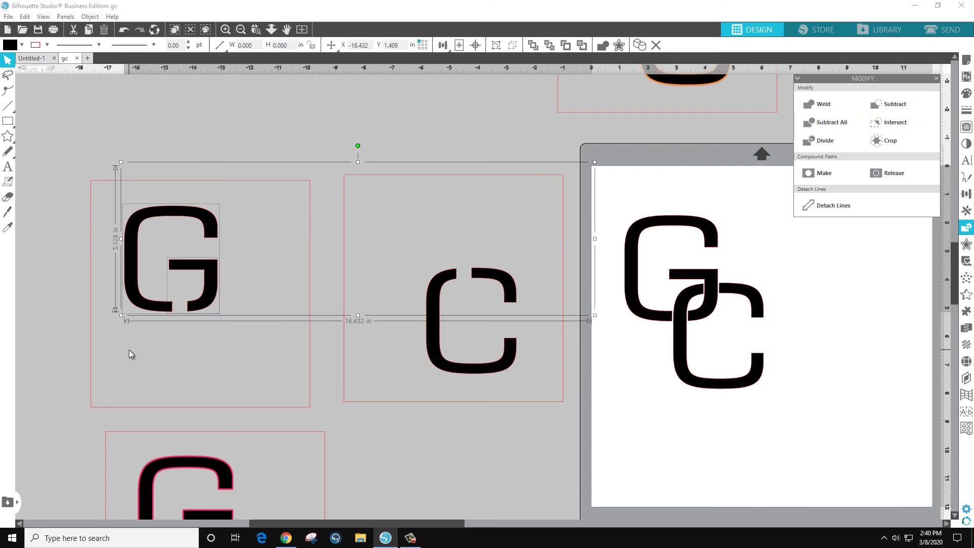
- Select both the G and C frames and align them into one interlocking monogram
{"action": "left_click", "coordinate": [234, 362]}
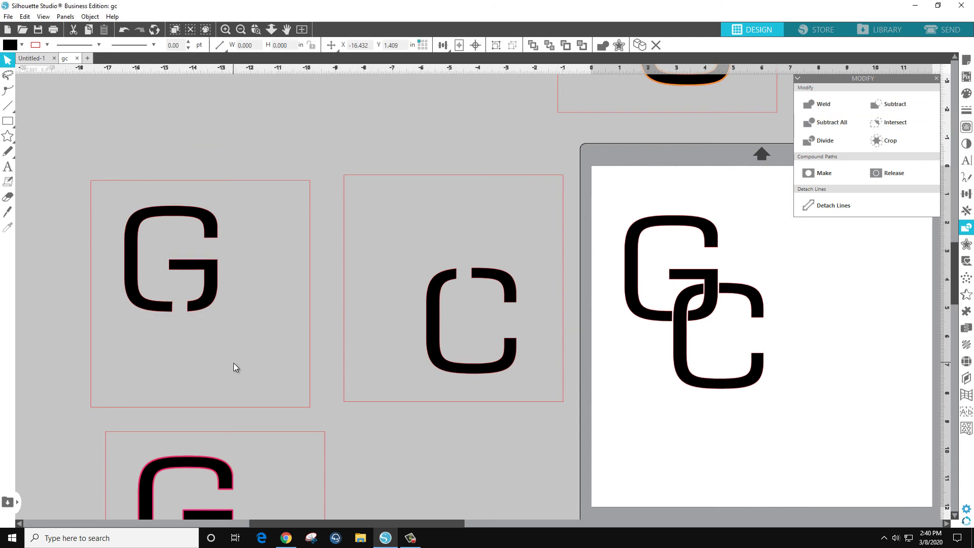
{"action": "left_click_drag", "start_coordinate": [71, 143], "coordinate": [223, 312]}
{"action": "left_click_drag", "start_coordinate": [50, 138], "coordinate": [477, 326]}
{"action": "left_click", "coordinate": [967, 192]}
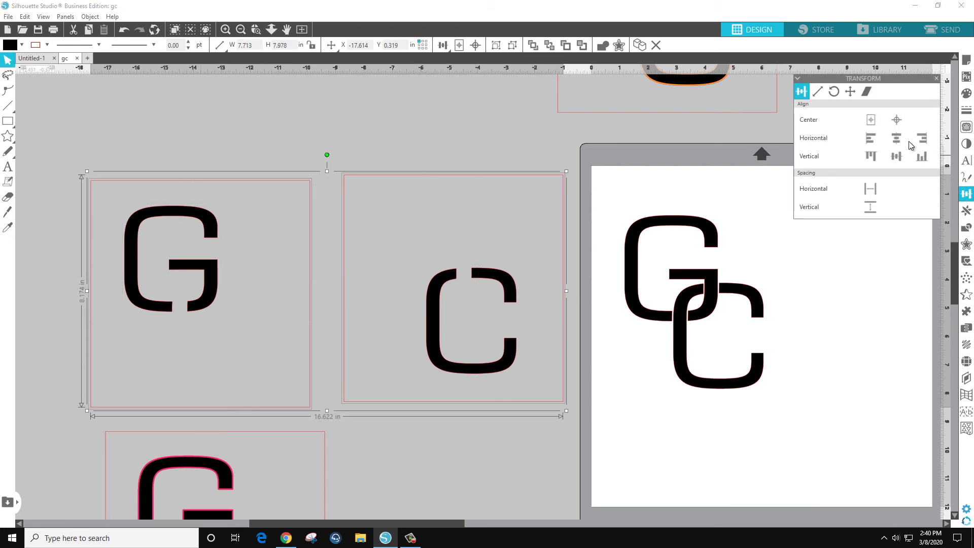
{"action": "left_click", "coordinate": [897, 146]}
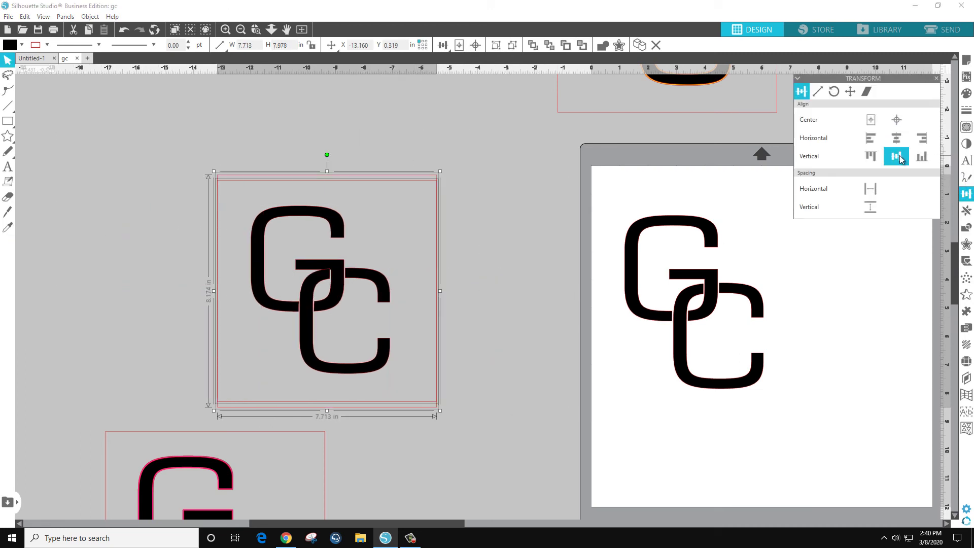
{"action": "left_click", "coordinate": [532, 293]}
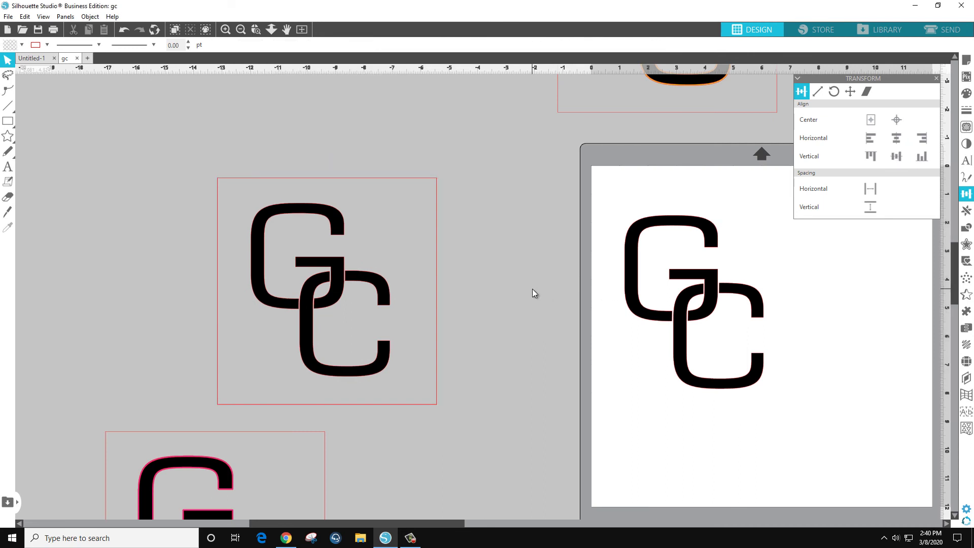
{"action": "scroll", "coordinate": [510, 408], "scroll_direction": "down", "scroll_amount": 3}
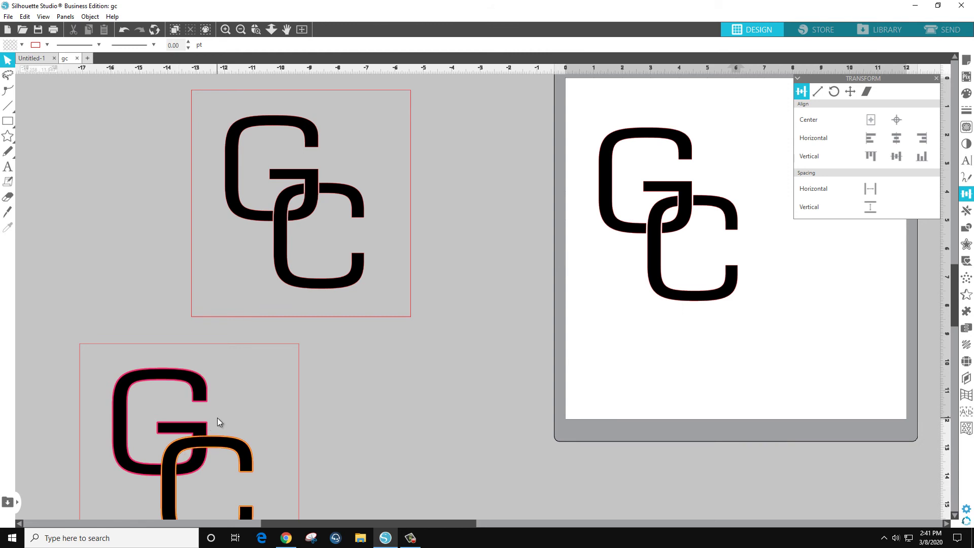
{"action": "scroll", "coordinate": [217, 416], "scroll_direction": "down", "scroll_amount": 3}
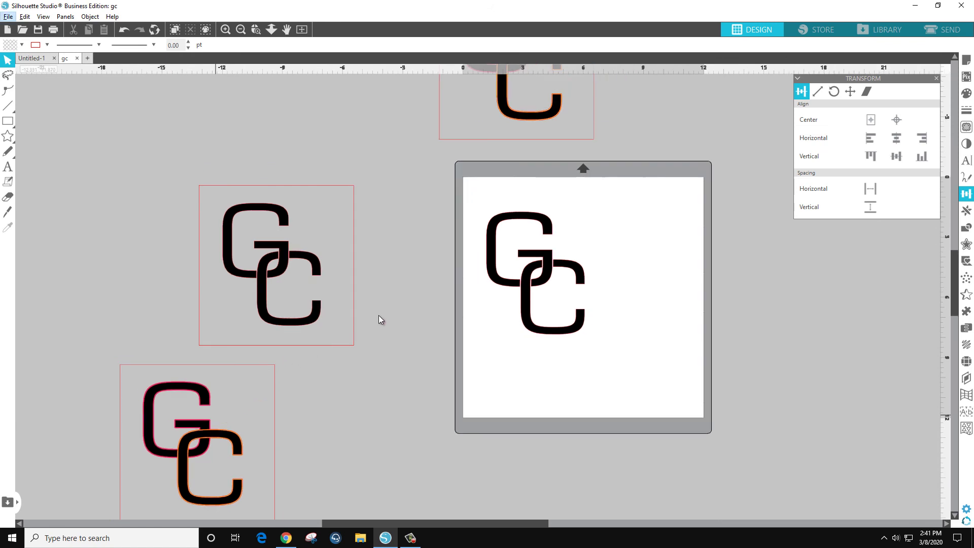
{"action": "key", "text": "space"}
{"action": "left_click_drag", "start_coordinate": [388, 310], "coordinate": [381, 414]}
{"action": "left_click_drag", "start_coordinate": [414, 350], "coordinate": [492, 227]}
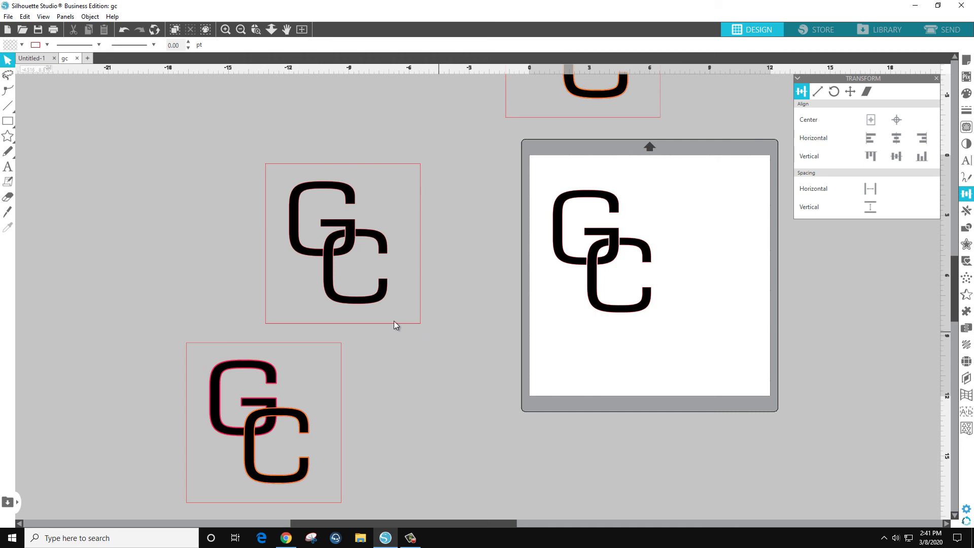
- Select the red rectangle framing the interlocking GC monogram and delete it
{"action": "left_click", "coordinate": [310, 248]}
{"action": "scroll", "coordinate": [332, 238], "scroll_direction": "up", "scroll_amount": 4}
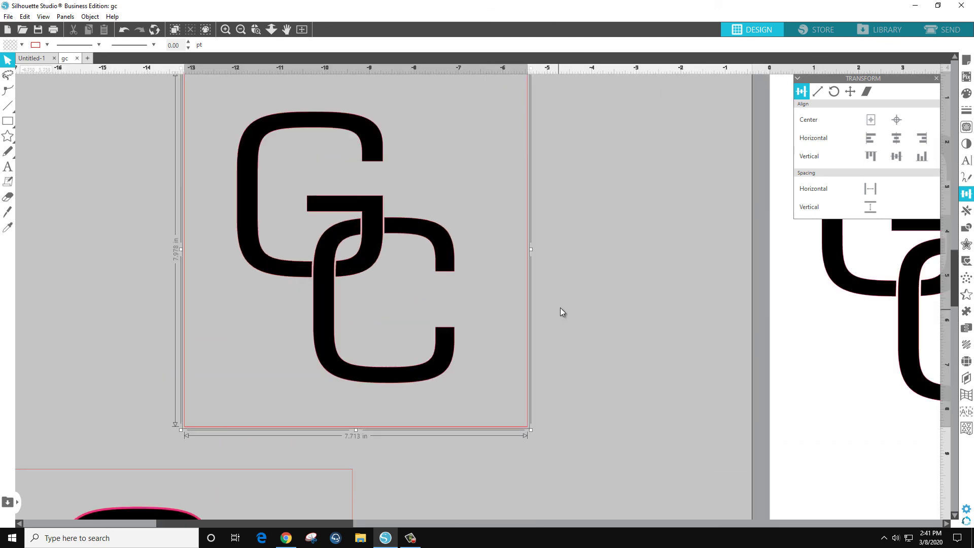
{"action": "right_click", "coordinate": [490, 330]}
{"action": "left_click", "coordinate": [525, 206]}
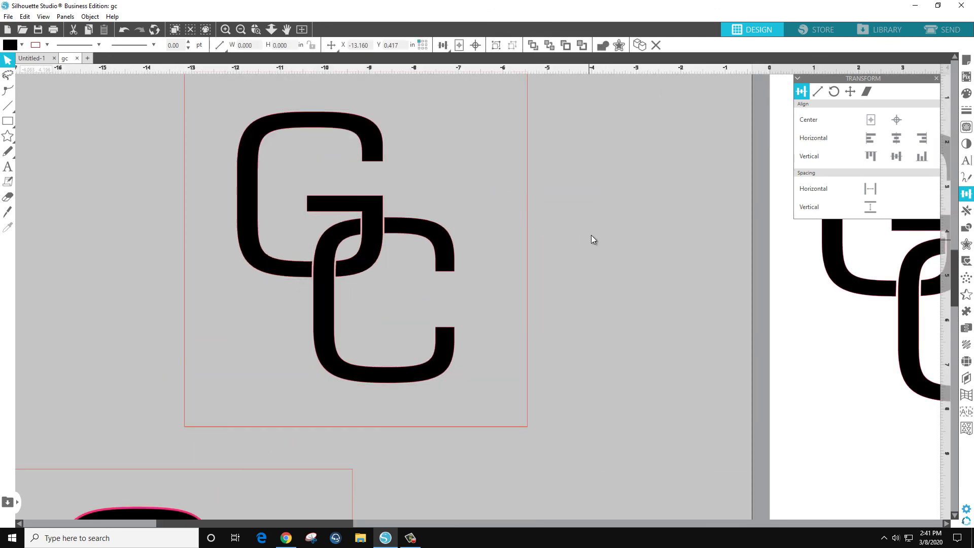
{"action": "left_click_drag", "start_coordinate": [589, 239], "coordinate": [514, 276]}
{"action": "key", "text": "Delete"}
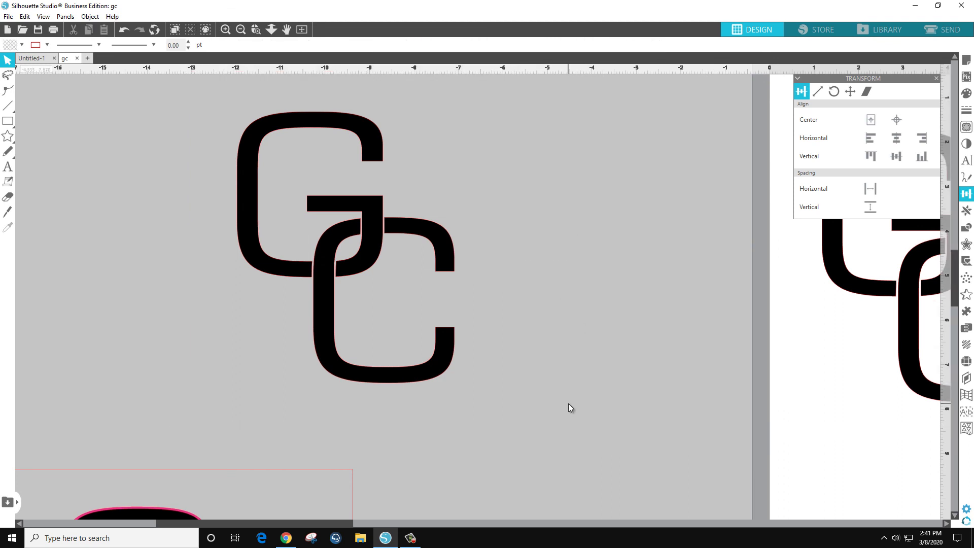
- Drag the frameless GC onto the mat and nudge it into place left of the original GC
{"action": "left_click_drag", "start_coordinate": [647, 331], "coordinate": [442, 374]}
{"action": "left_click", "coordinate": [43, 152]}
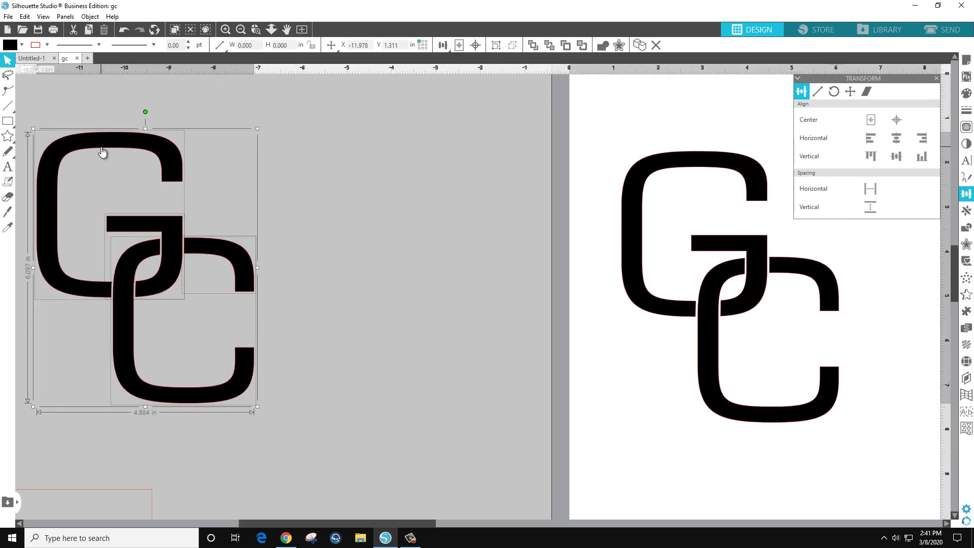
{"action": "left_click_drag", "start_coordinate": [102, 148], "coordinate": [431, 151]}
{"action": "left_click_drag", "start_coordinate": [480, 230], "coordinate": [251, 212]}
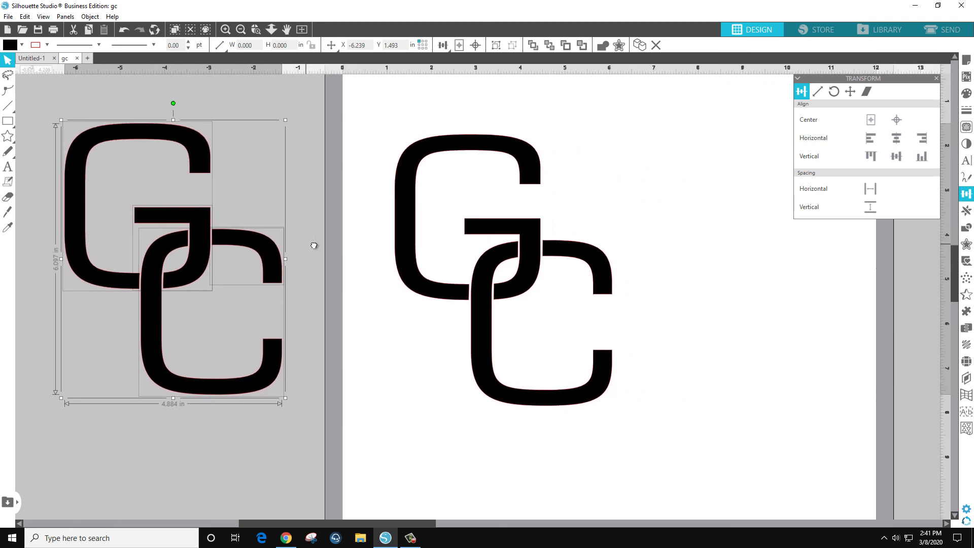
{"action": "left_click_drag", "start_coordinate": [55, 99], "coordinate": [623, 450]}
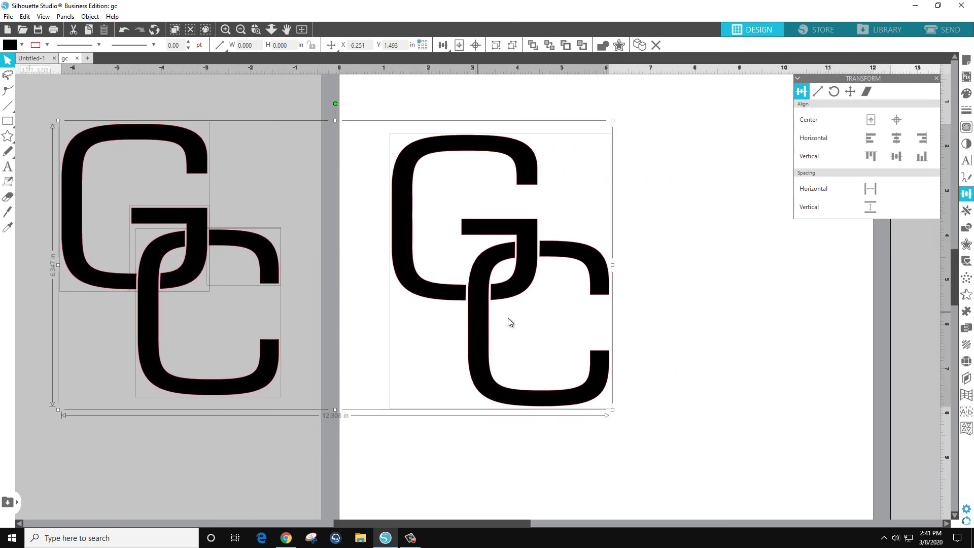
{"action": "left_click_drag", "start_coordinate": [537, 322], "coordinate": [746, 330]}
{"action": "left_click_drag", "start_coordinate": [578, 364], "coordinate": [528, 353]}
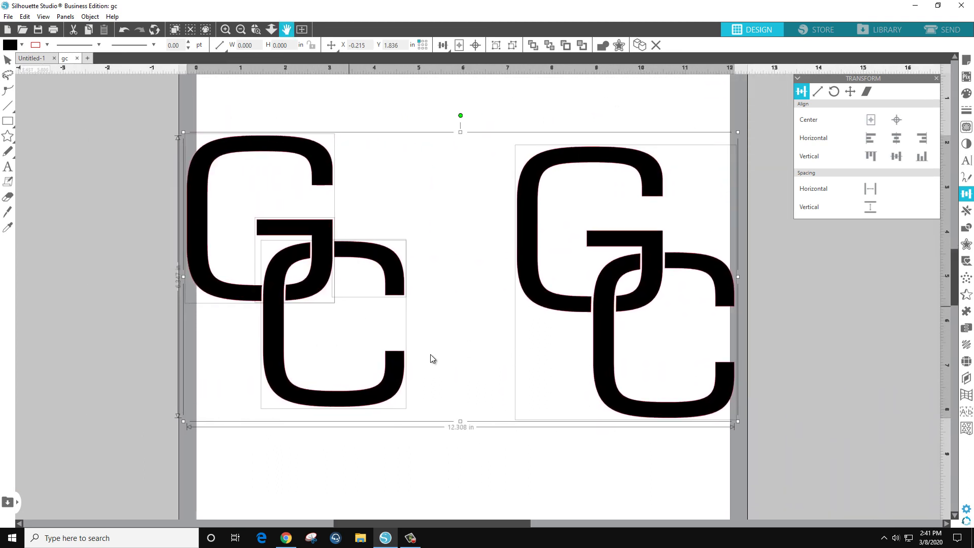
{"action": "left_click", "coordinate": [175, 188]}
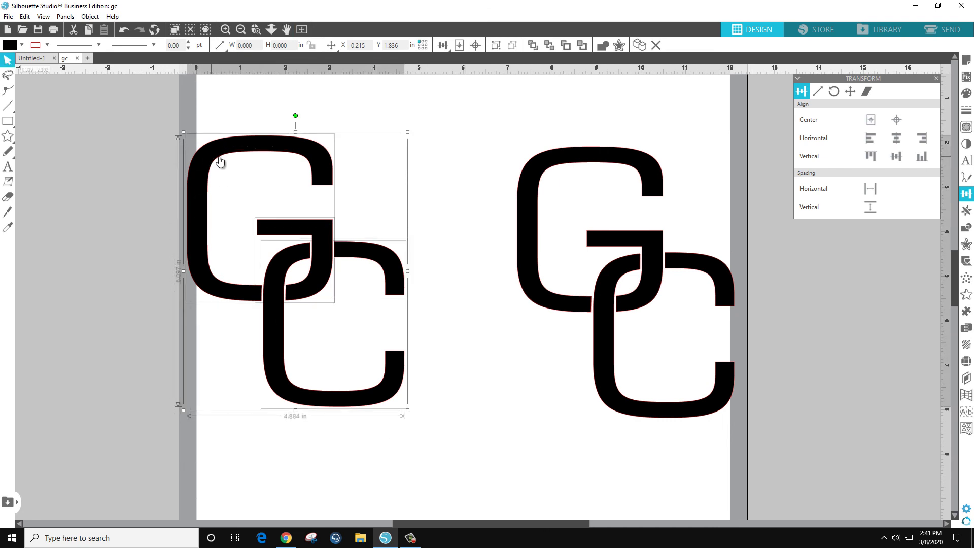
{"action": "left_click_drag", "start_coordinate": [220, 159], "coordinate": [234, 159]}
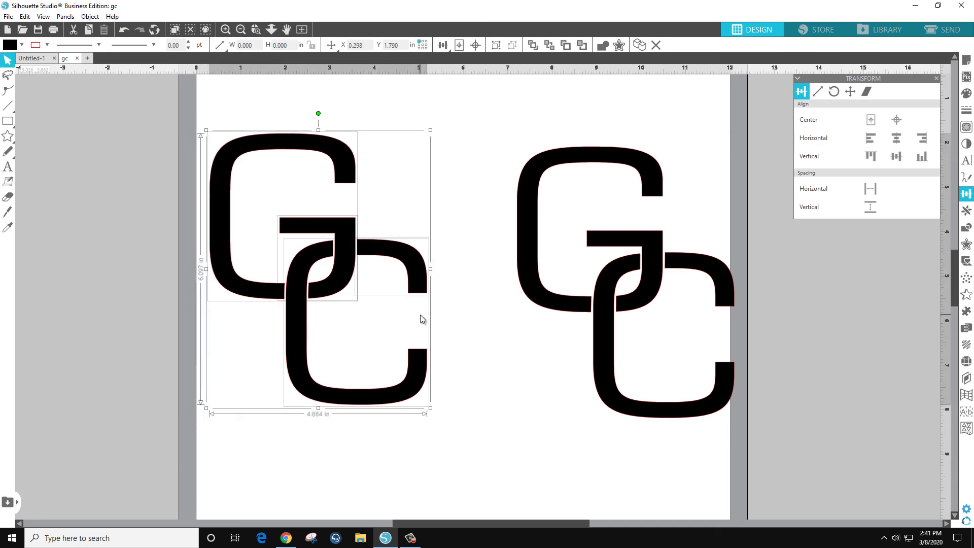
{"action": "left_click", "coordinate": [515, 467]}
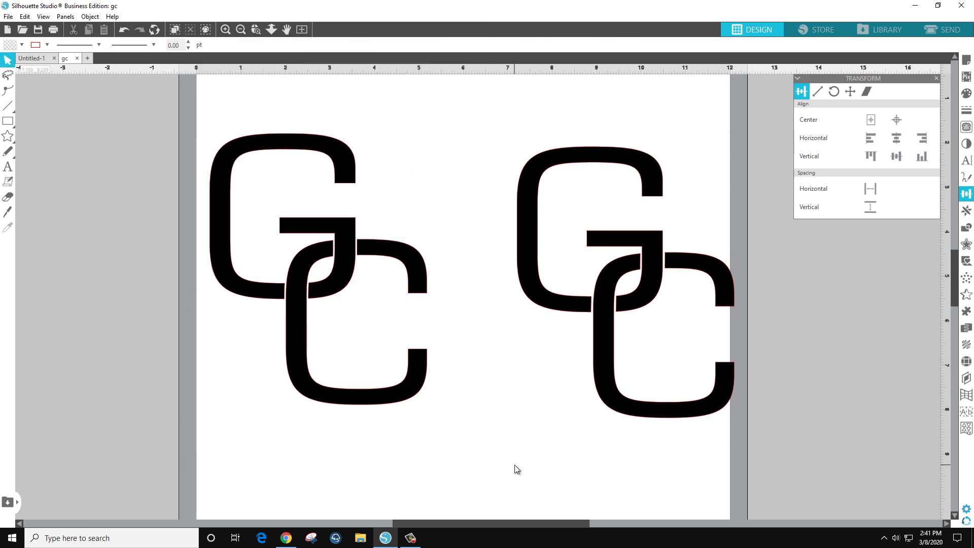